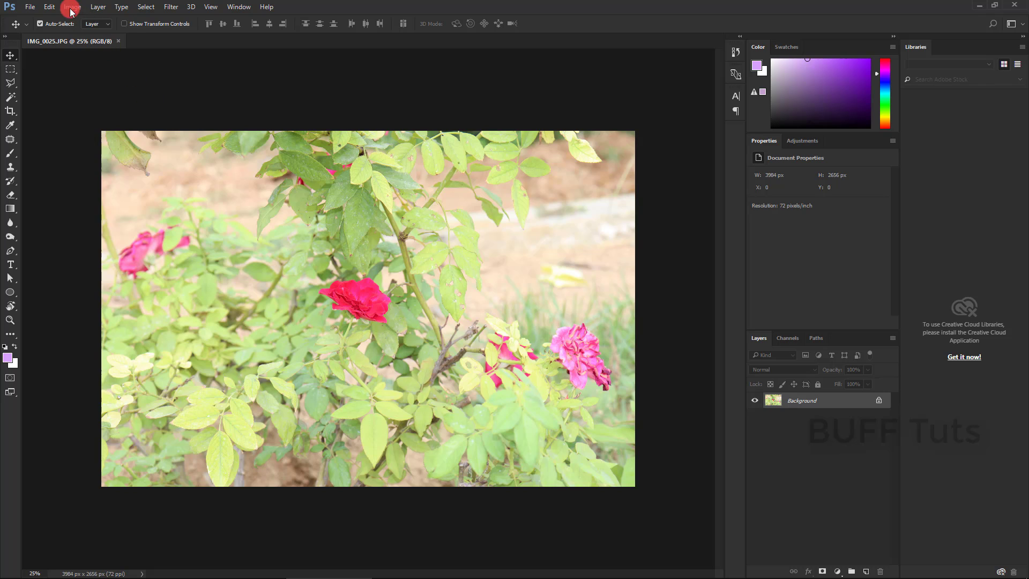
Step: Open IMG_0025.JPG from Adobe Bridge in Photoshop
{"action": "left_click", "coordinate": [72, 6]}
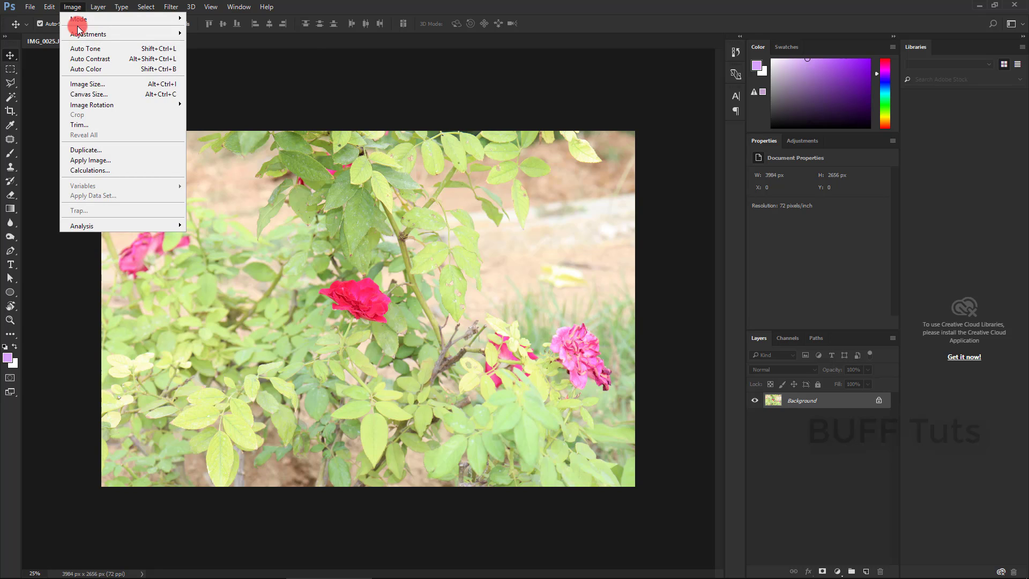
{"action": "mouse_move", "coordinate": [89, 33]}
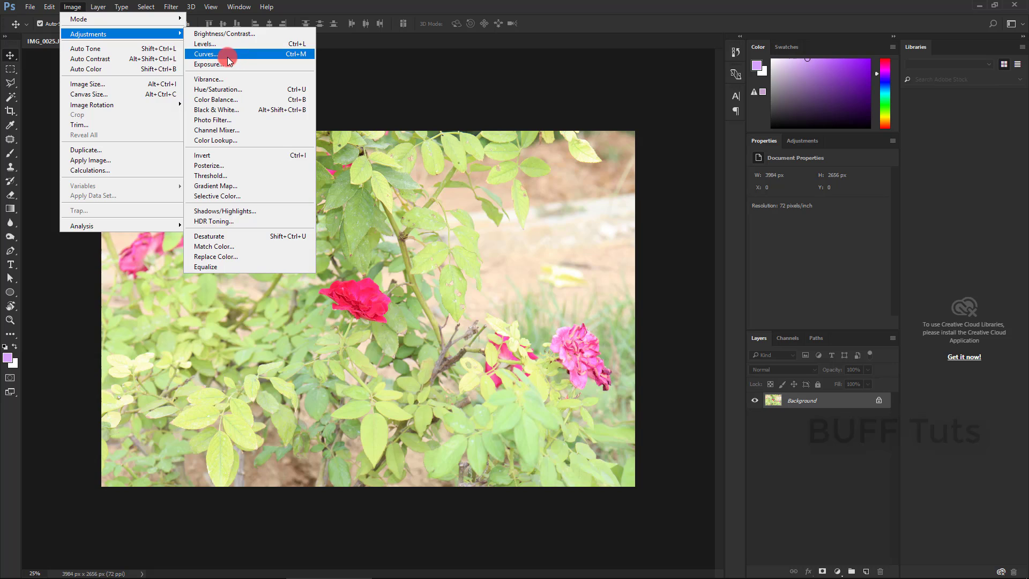
Step: Browse the Layers panel's list of new adjustment layers
{"action": "left_click", "coordinate": [820, 462]}
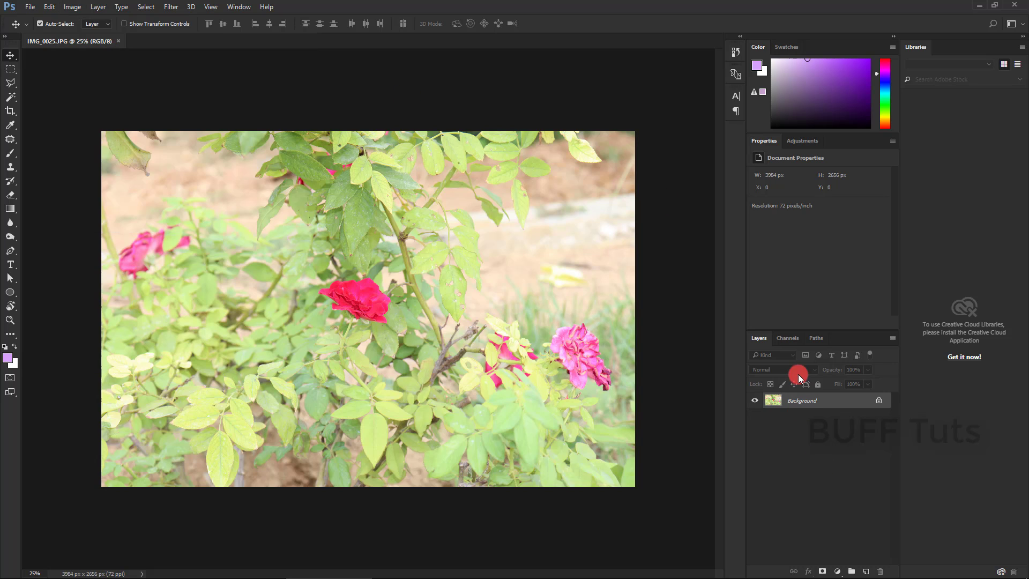
{"action": "left_click", "coordinate": [838, 572]}
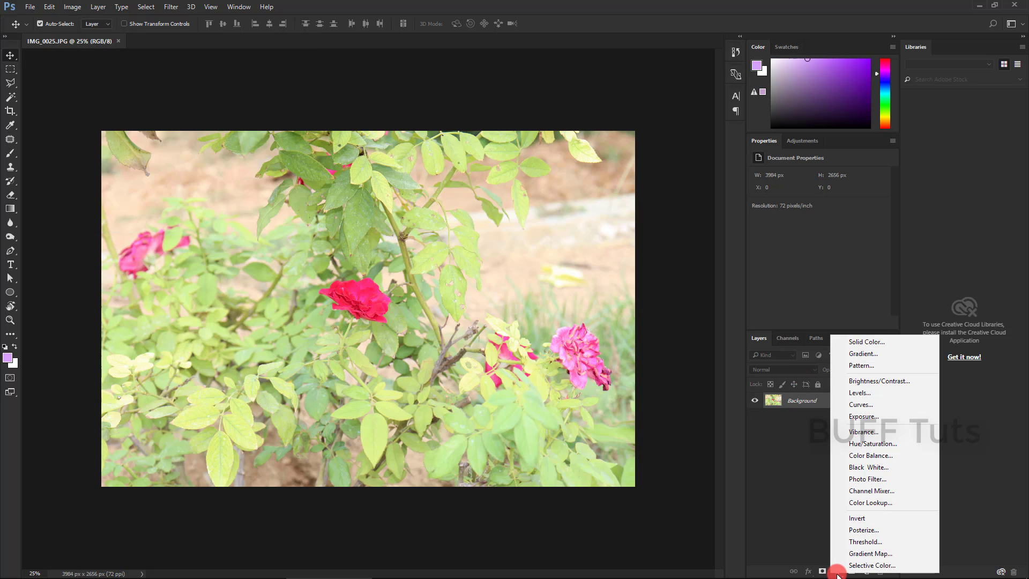
{"action": "mouse_move", "coordinate": [837, 575]}
{"action": "left_mouse_down"}
{"action": "mouse_move", "coordinate": [857, 535]}
{"action": "mouse_move", "coordinate": [869, 411]}
{"action": "left_mouse_up"}
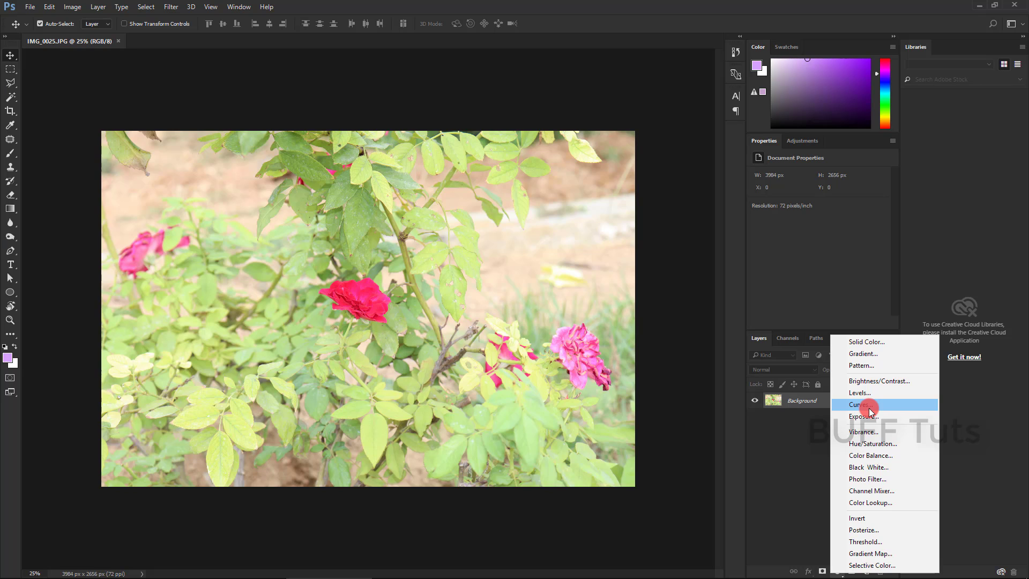
{"action": "left_click_drag", "start_coordinate": [870, 407], "coordinate": [475, 230]}
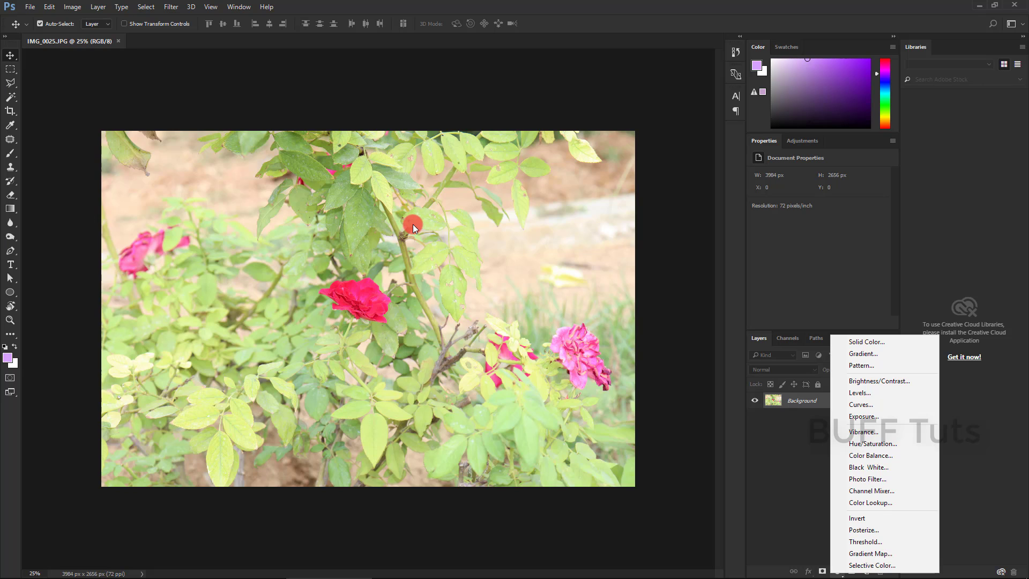
Step: Bring up the Image > Adjustments commands to reach Curves
{"action": "left_click", "coordinate": [72, 6]}
{"action": "left_click", "coordinate": [75, 7]}
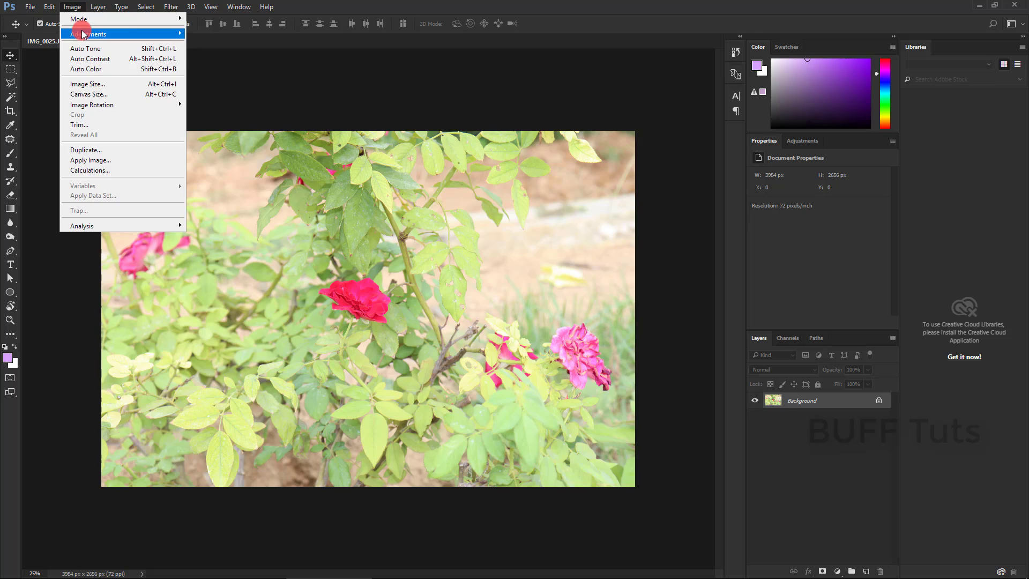
{"action": "left_click", "coordinate": [382, 208]}
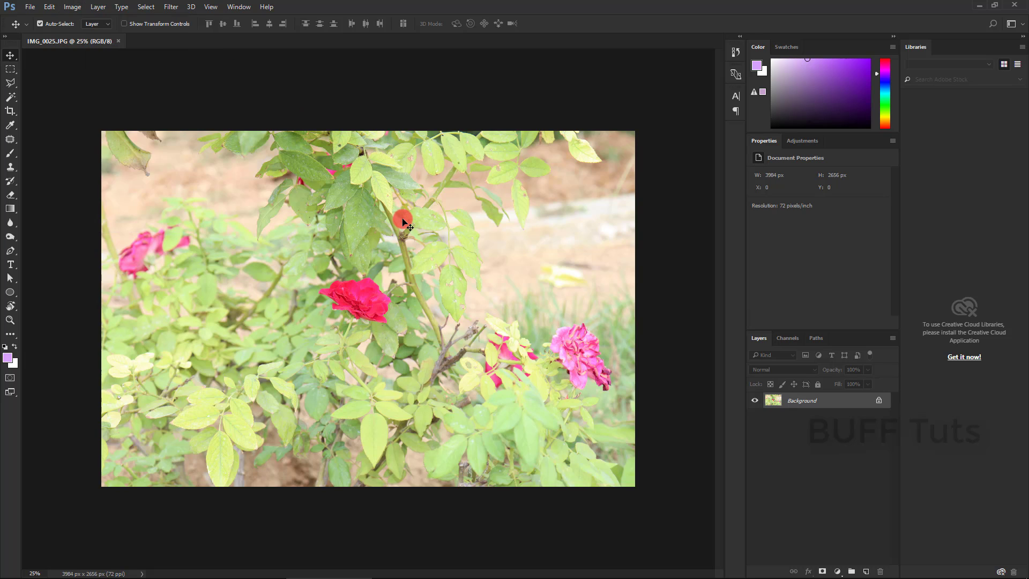
{"action": "left_click", "coordinate": [837, 571]}
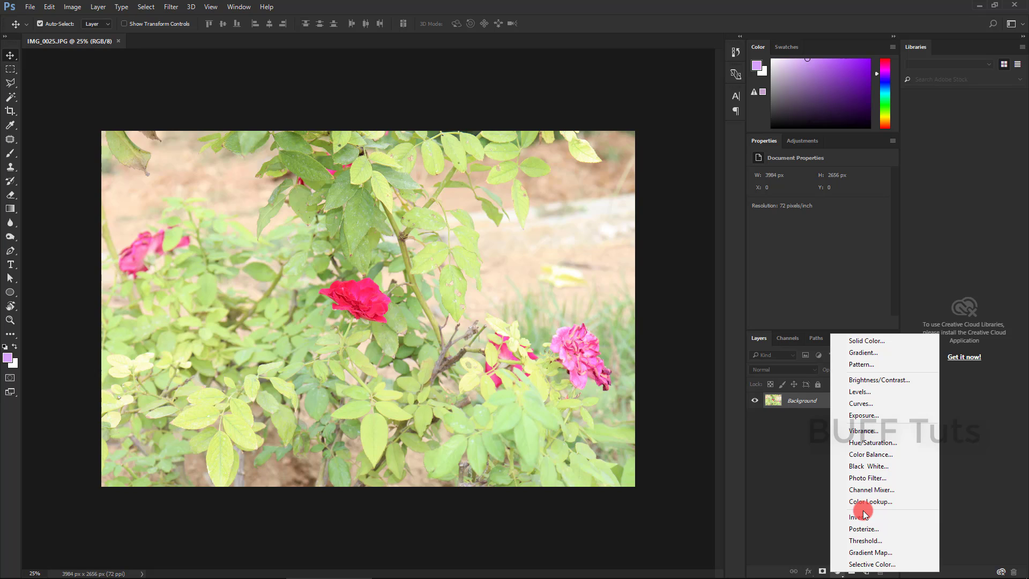
{"action": "left_click", "coordinate": [73, 6]}
{"action": "mouse_move", "coordinate": [89, 34]}
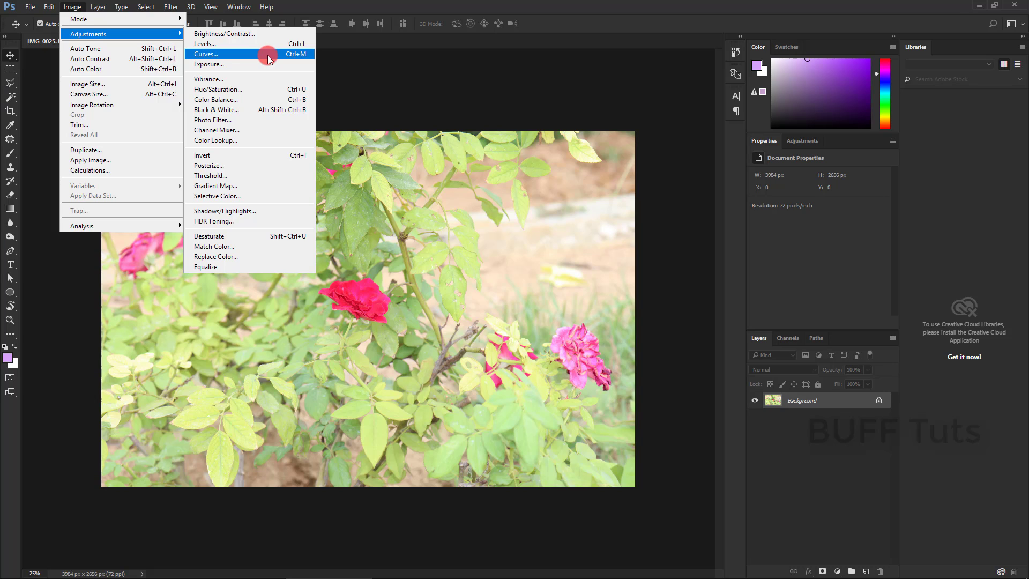
{"action": "left_click", "coordinate": [268, 56]}
{"action": "mouse_move", "coordinate": [489, 117]}
{"action": "left_mouse_down"}
{"action": "mouse_move", "coordinate": [549, 44]}
{"action": "mouse_move", "coordinate": [802, 35]}
{"action": "left_mouse_up"}
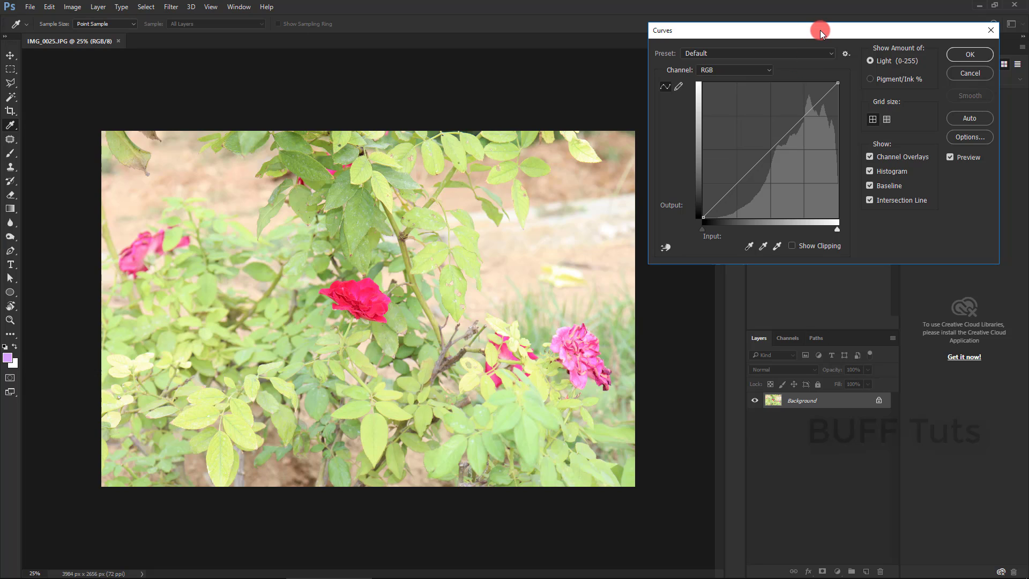
{"action": "left_click", "coordinate": [534, 292]}
{"action": "left_click", "coordinate": [968, 71]}
{"action": "key", "text": "v"}
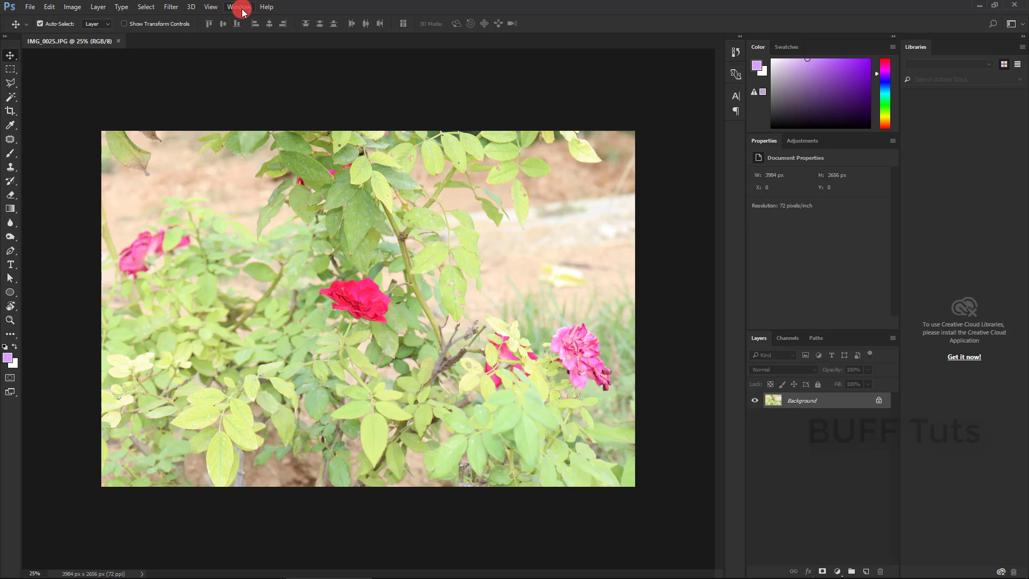
Step: Float the Histogram panel beside the photo and switch it to All Channels View
{"action": "left_click", "coordinate": [239, 7]}
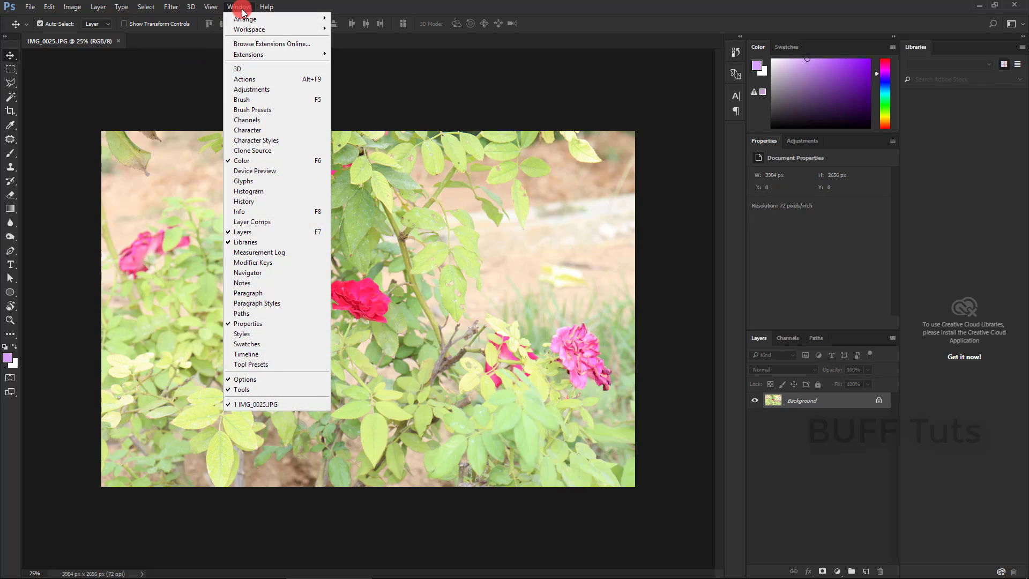
{"action": "left_click", "coordinate": [277, 193]}
{"action": "left_click_drag", "start_coordinate": [656, 75], "coordinate": [531, 96]}
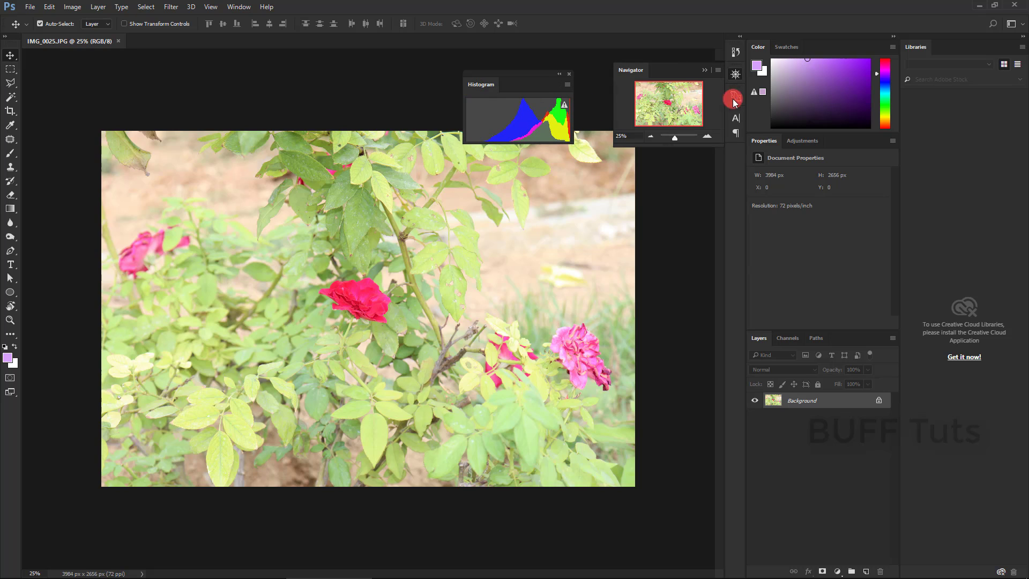
{"action": "left_click", "coordinate": [736, 74]}
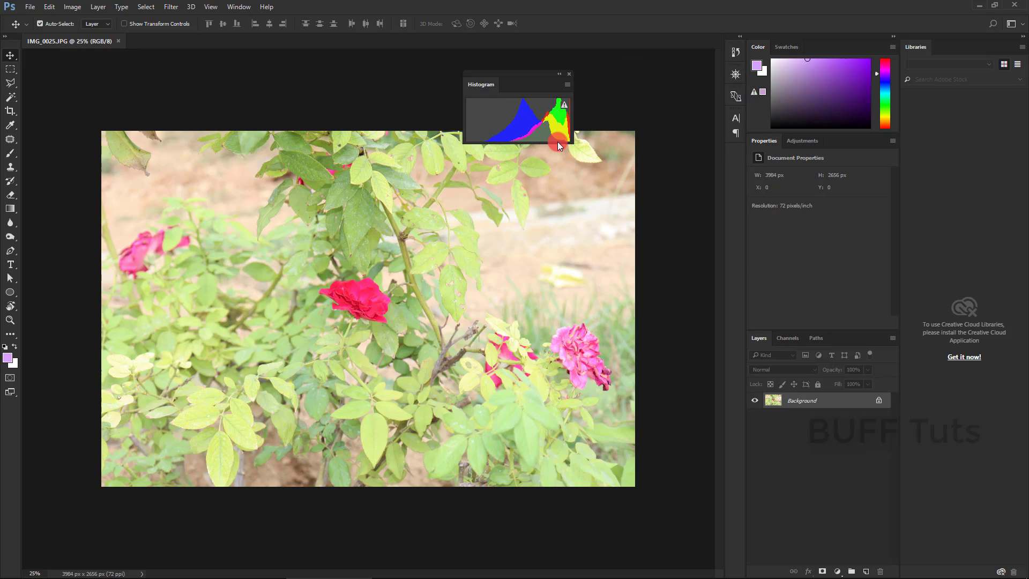
{"action": "left_click", "coordinate": [567, 85]}
{"action": "left_click", "coordinate": [594, 124]}
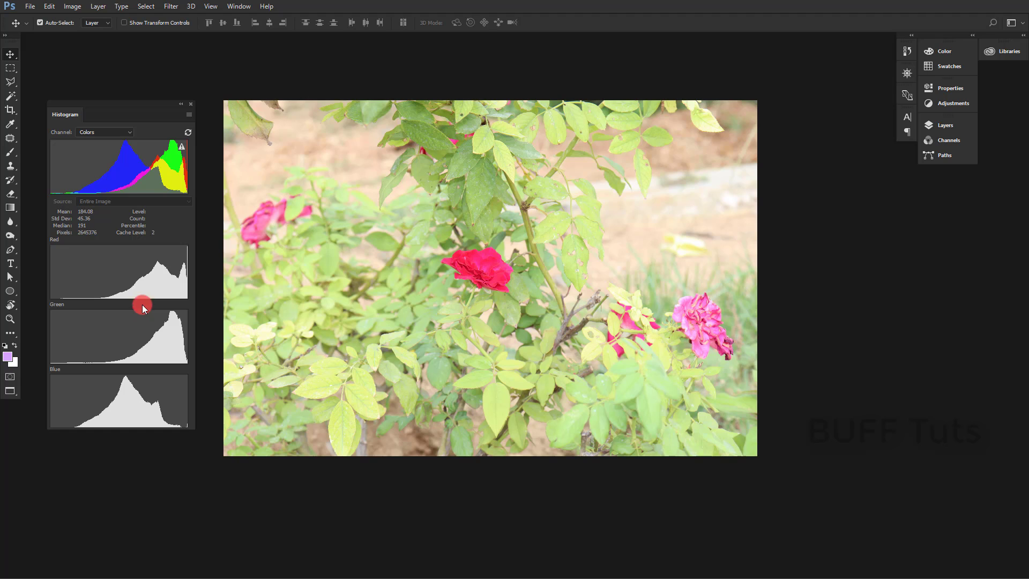
Step: Open the Curves dialog and try the Color Negative (RGB) preset
{"action": "left_click", "coordinate": [68, 7]}
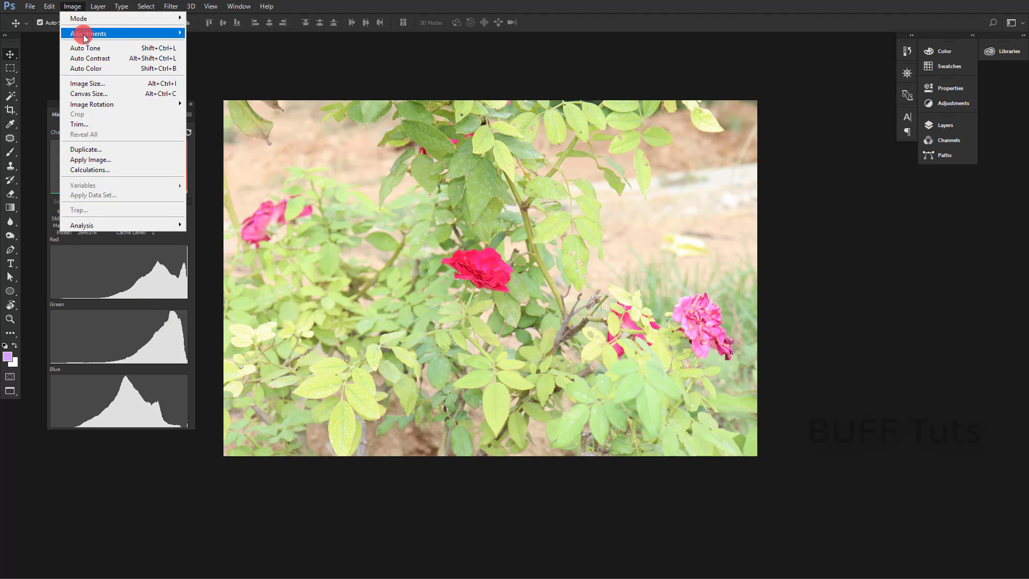
{"action": "left_click", "coordinate": [228, 54]}
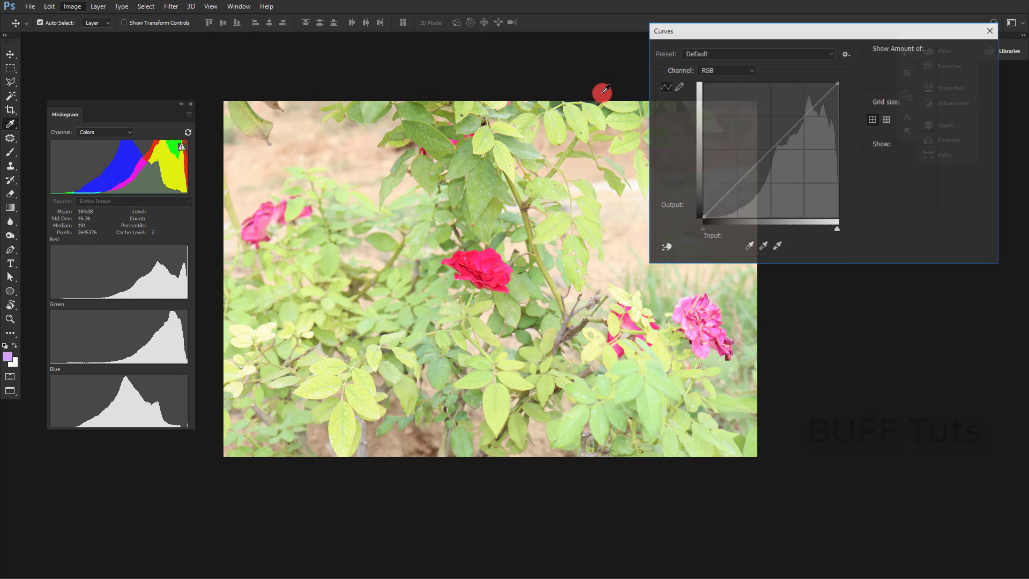
{"action": "mouse_move", "coordinate": [759, 30]}
{"action": "left_mouse_down"}
{"action": "mouse_move", "coordinate": [781, 198]}
{"action": "mouse_move", "coordinate": [742, 178]}
{"action": "left_mouse_up"}
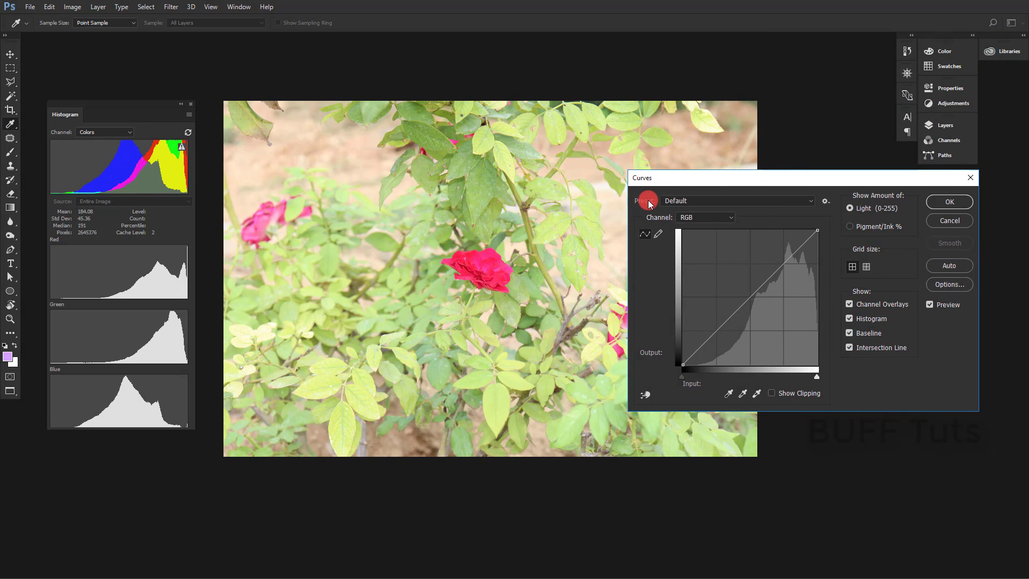
{"action": "left_click", "coordinate": [721, 200]}
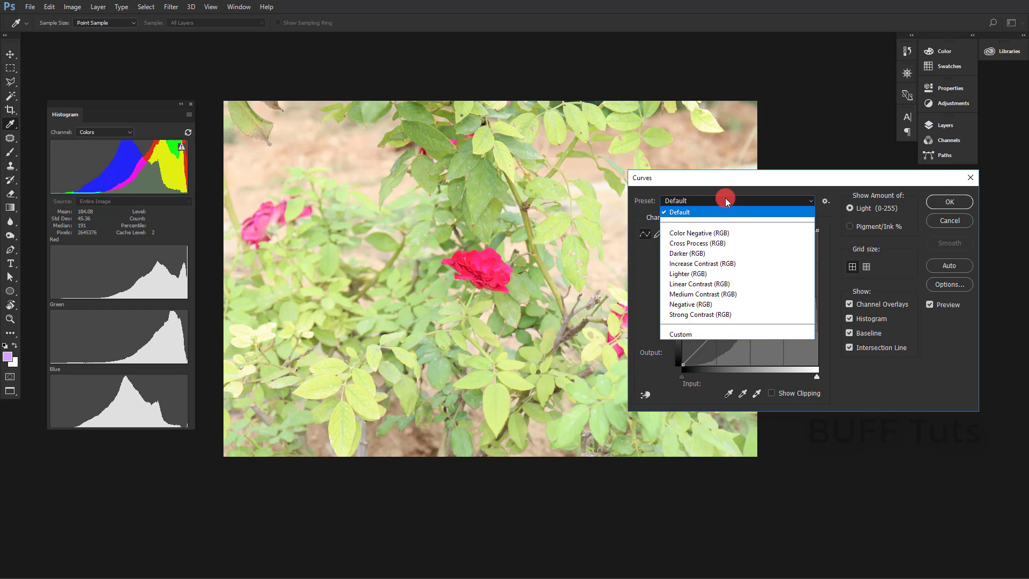
{"action": "left_click", "coordinate": [723, 233]}
{"action": "left_click_drag", "start_coordinate": [696, 177], "coordinate": [783, 126]}
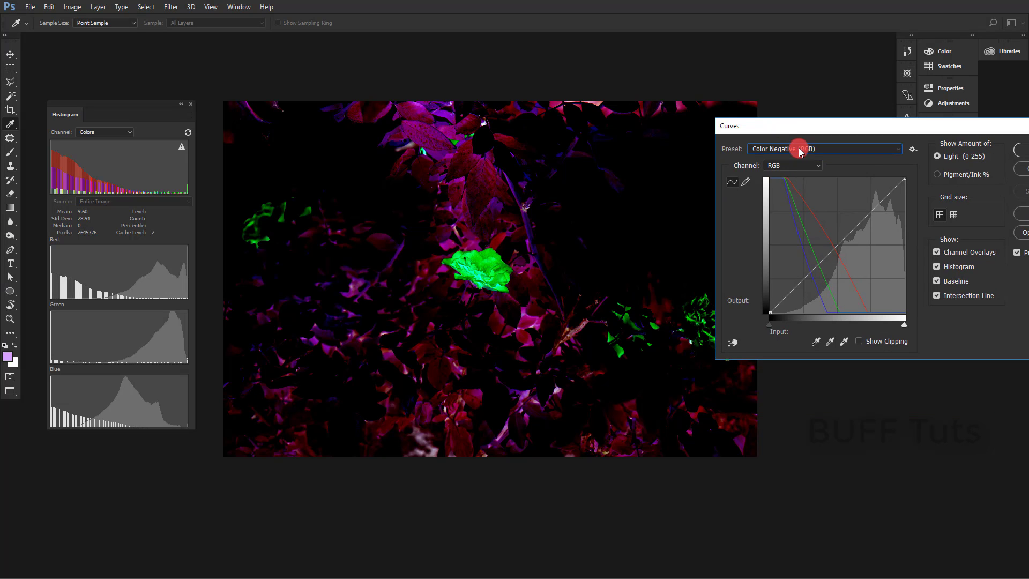
Step: Try the Cross Process, Darker and Increase Contrast (RGB) curve presets
{"action": "left_click", "coordinate": [797, 149]}
{"action": "left_click", "coordinate": [799, 191]}
{"action": "left_click", "coordinate": [801, 149]}
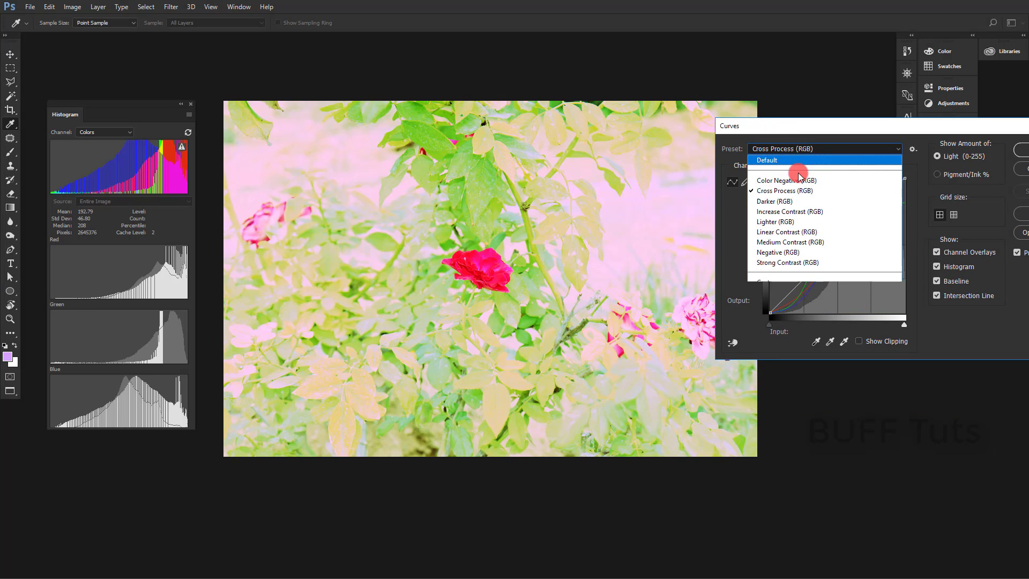
{"action": "left_click", "coordinate": [795, 200]}
{"action": "left_click", "coordinate": [798, 149]}
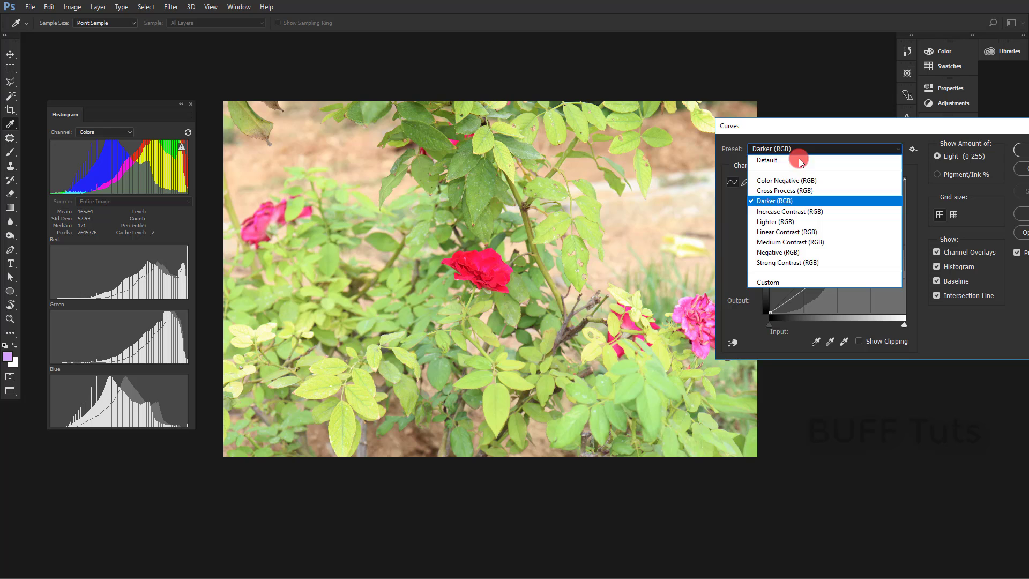
{"action": "left_click", "coordinate": [792, 212]}
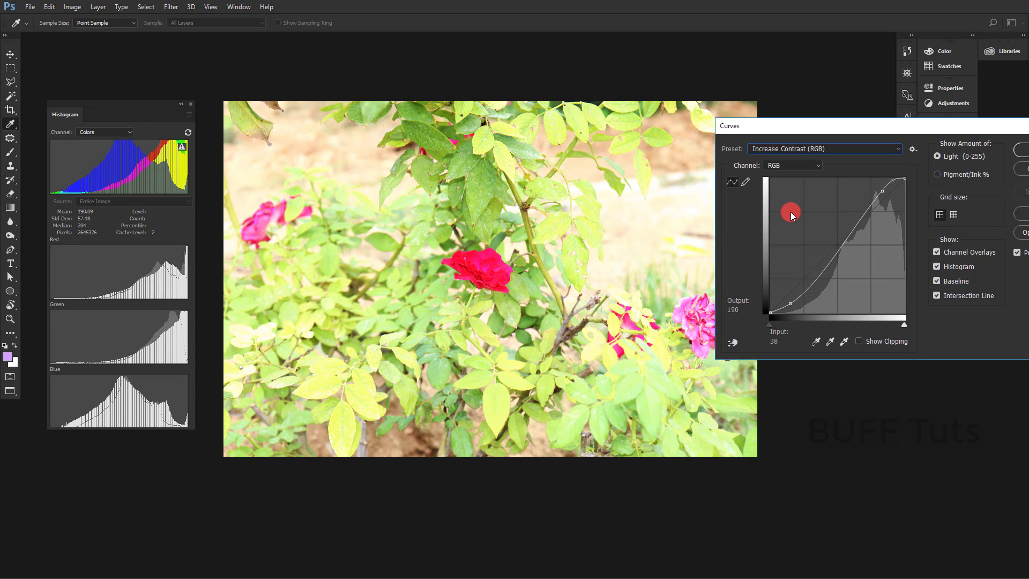
Step: Try Lighter and Strong Contrast (RGB), then set the preset back to Default
{"action": "left_click", "coordinate": [796, 148]}
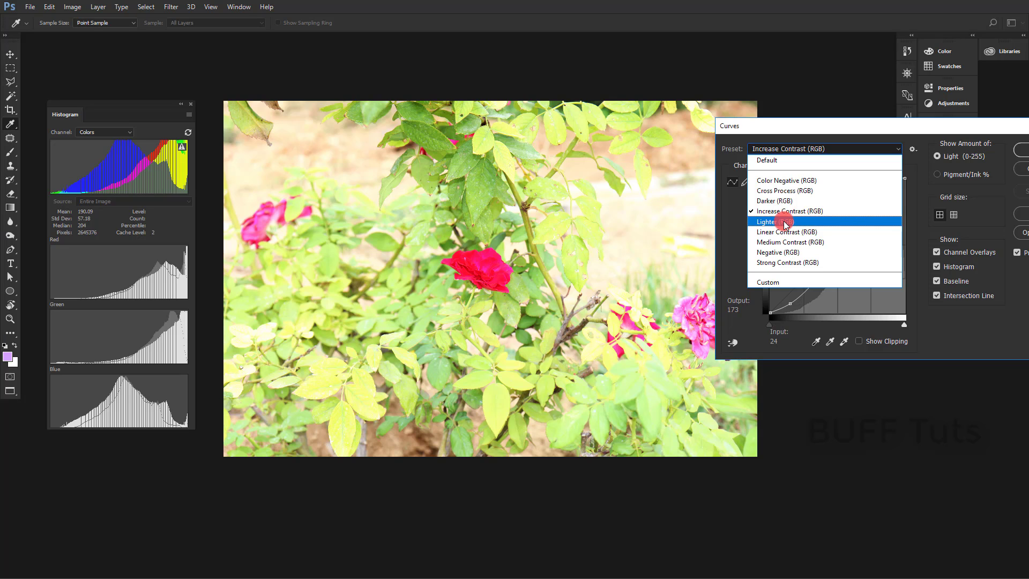
{"action": "left_click", "coordinate": [790, 222]}
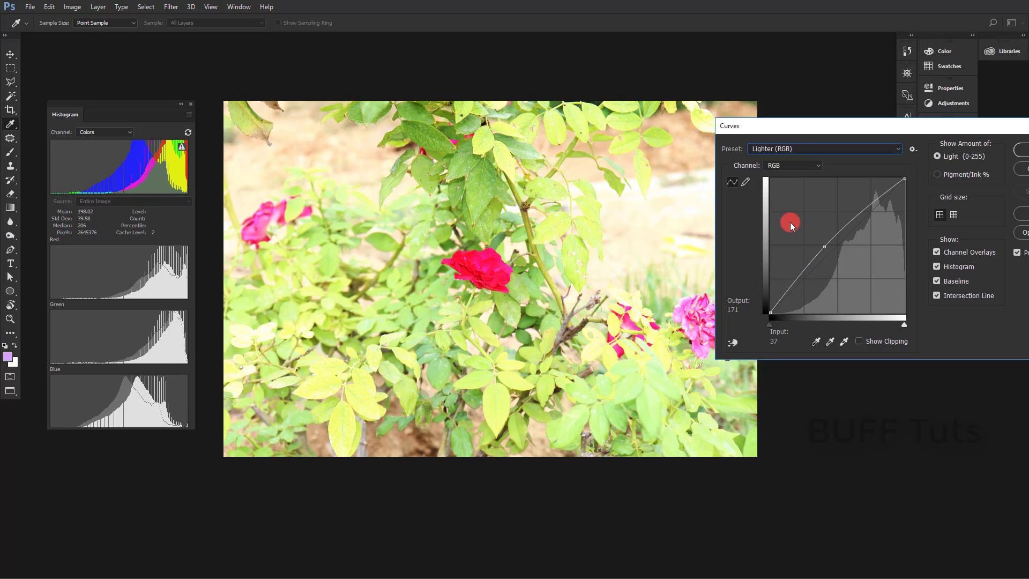
{"action": "left_click", "coordinate": [798, 155]}
{"action": "left_click", "coordinate": [797, 260]}
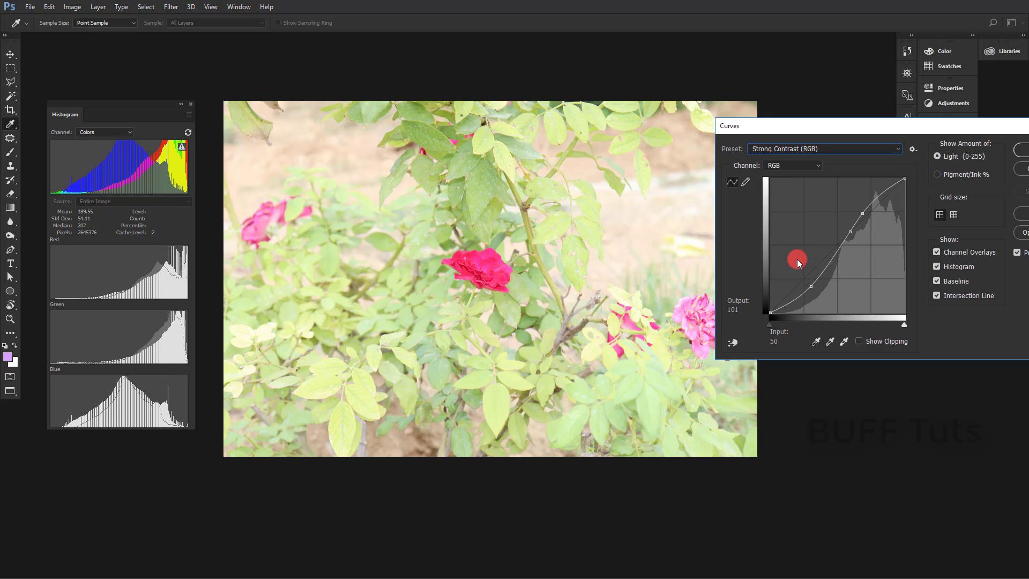
{"action": "left_click", "coordinate": [793, 150]}
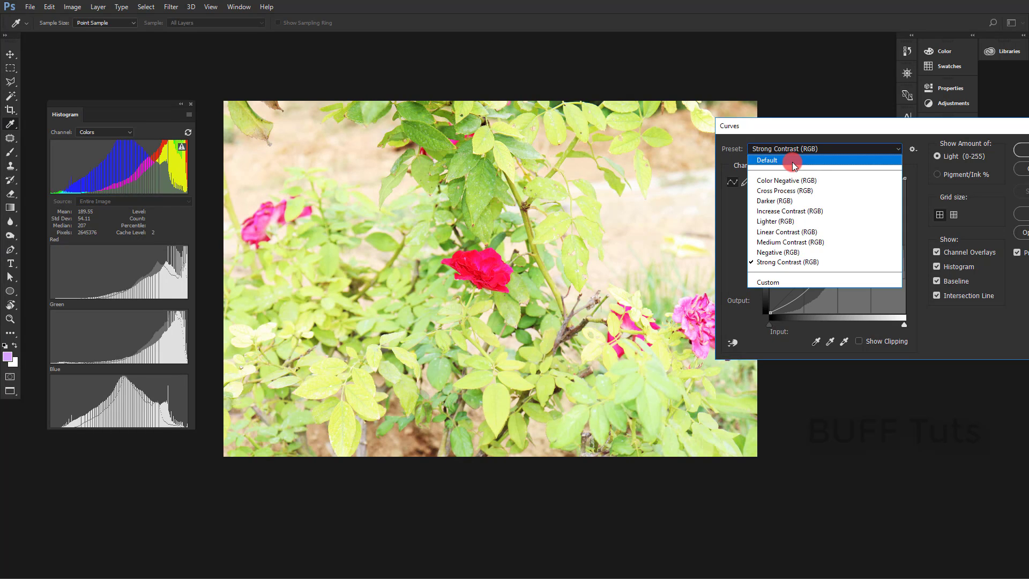
{"action": "left_click", "coordinate": [793, 161]}
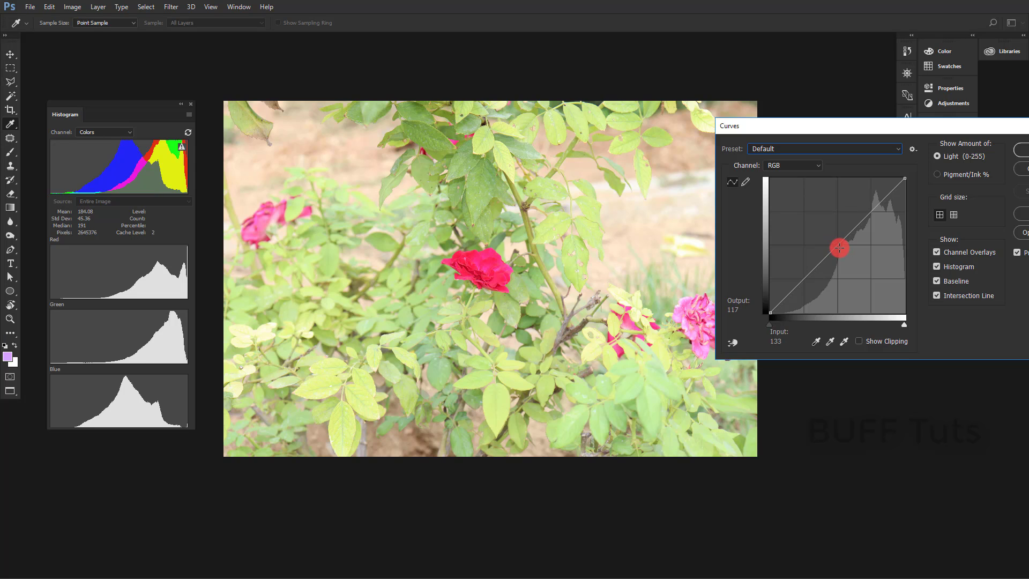
{"action": "left_click_drag", "start_coordinate": [751, 126], "coordinate": [740, 131]}
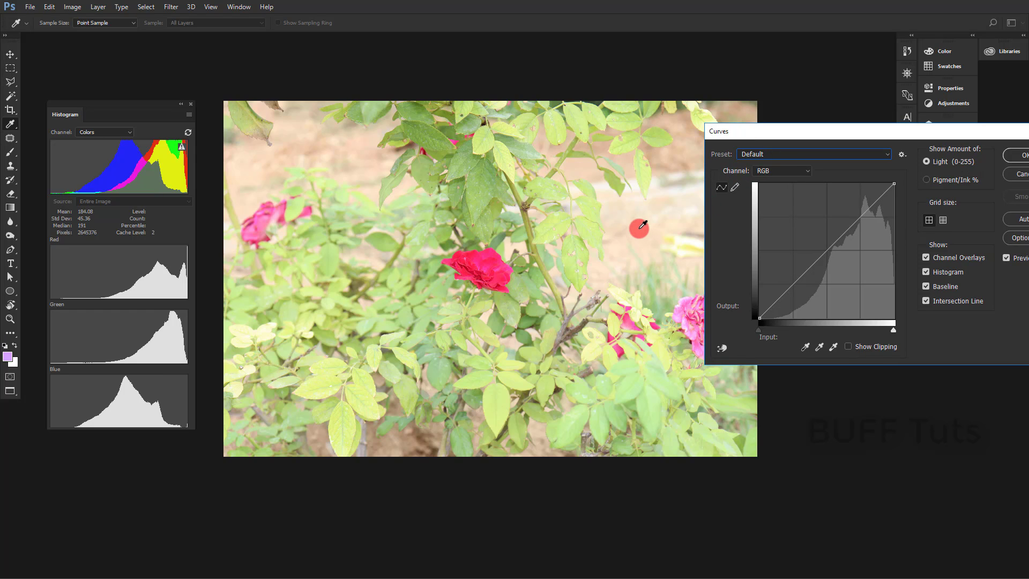
{"action": "left_click", "coordinate": [797, 172]}
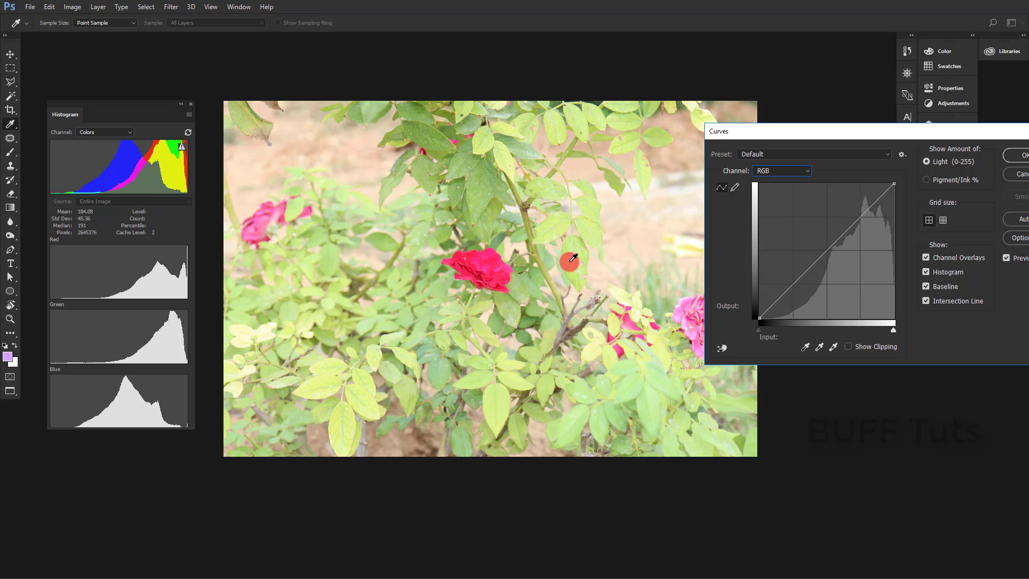
{"action": "left_click", "coordinate": [780, 184]}
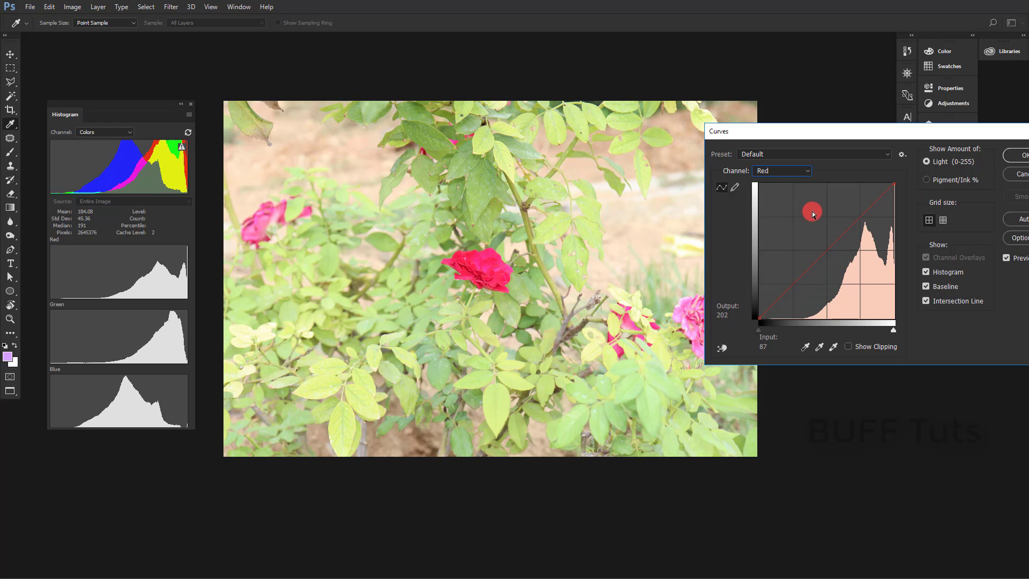
{"action": "left_click", "coordinate": [796, 171]}
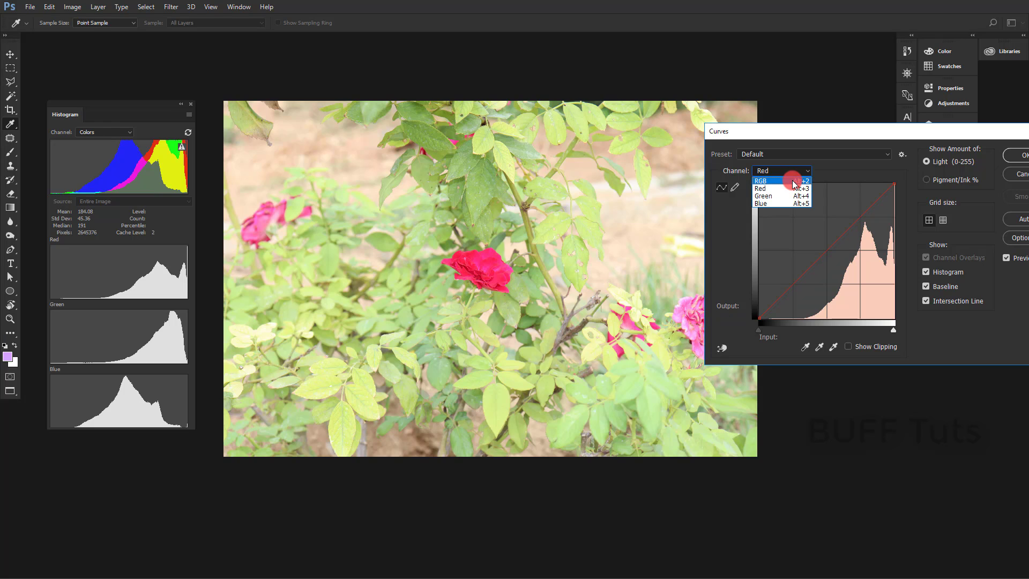
{"action": "left_click", "coordinate": [794, 183]}
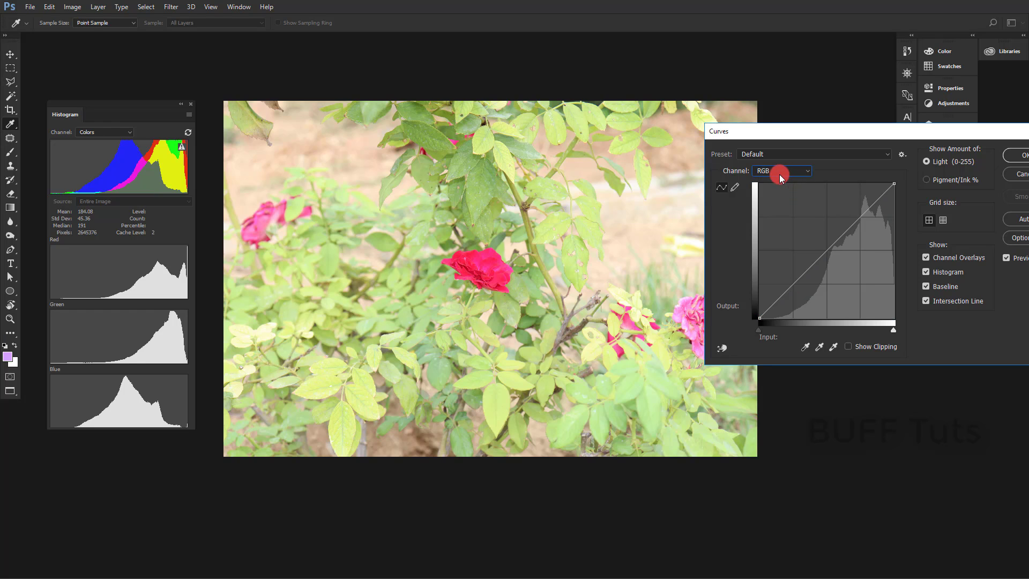
Step: Add an RGB curve point and pull it down to about input 72, output 23
{"action": "left_click", "coordinate": [893, 328]}
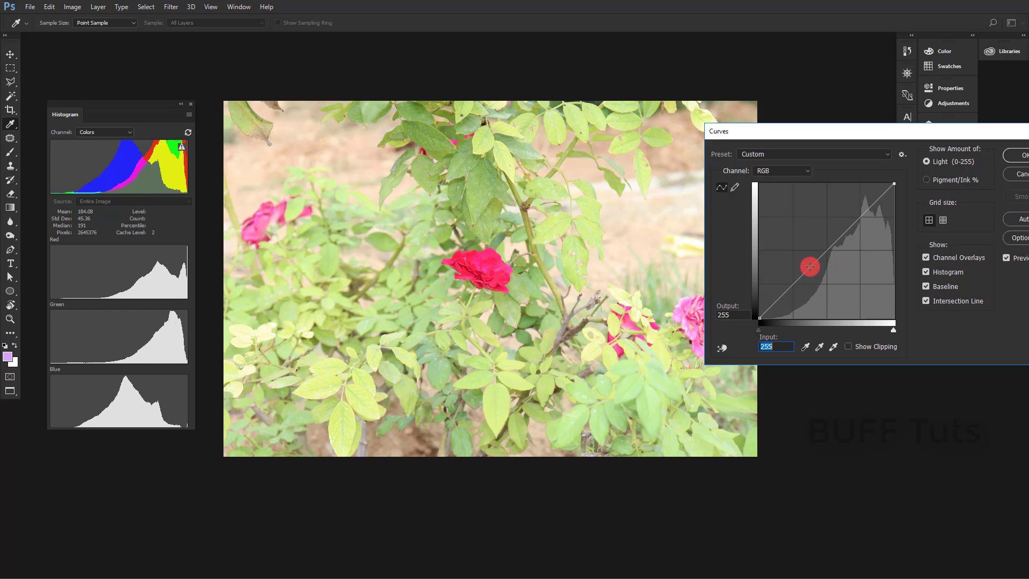
{"action": "left_click_drag", "start_coordinate": [817, 262], "coordinate": [818, 272]}
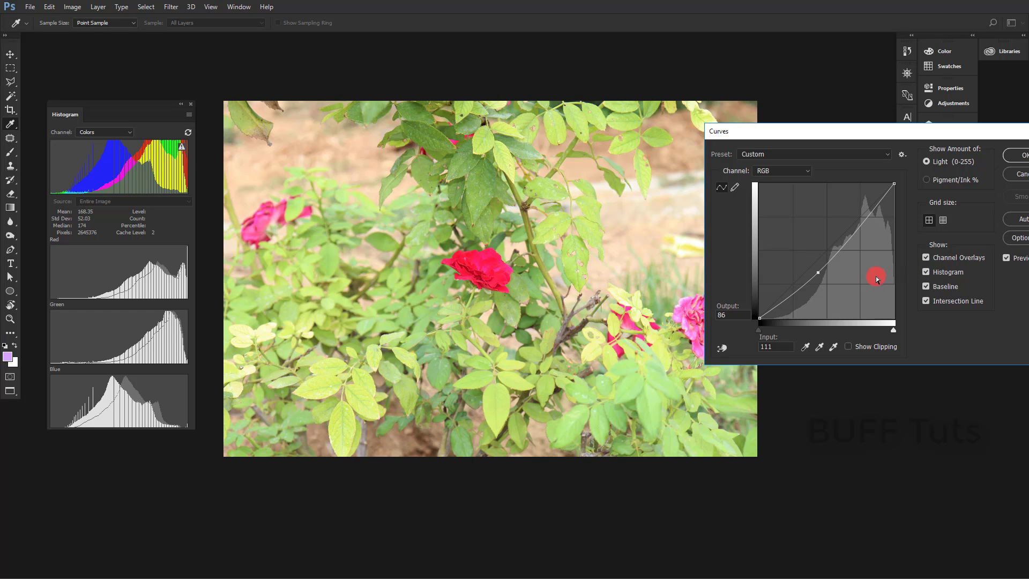
{"action": "left_click_drag", "start_coordinate": [818, 272], "coordinate": [810, 291]}
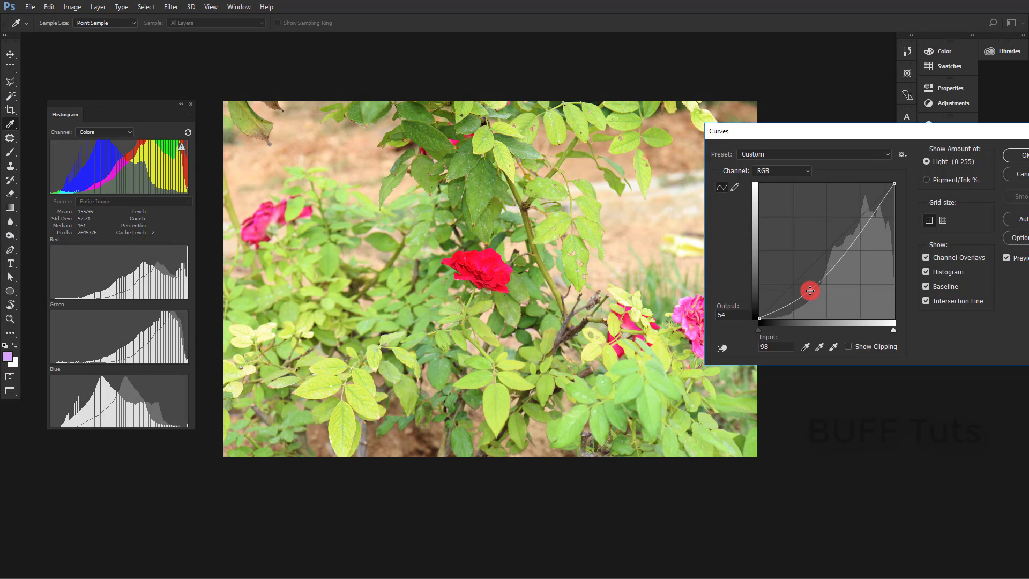
{"action": "left_click", "coordinate": [677, 320]}
{"action": "mouse_move", "coordinate": [811, 290]}
{"action": "left_mouse_down"}
{"action": "mouse_move", "coordinate": [794, 300]}
{"action": "mouse_move", "coordinate": [802, 308]}
{"action": "left_mouse_up"}
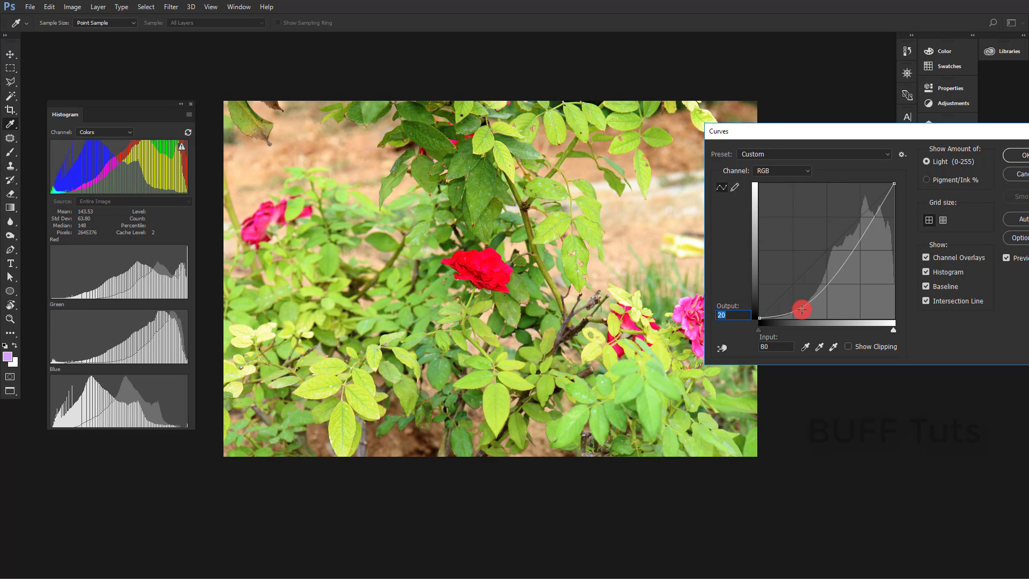
{"action": "left_click_drag", "start_coordinate": [802, 309], "coordinate": [798, 303]}
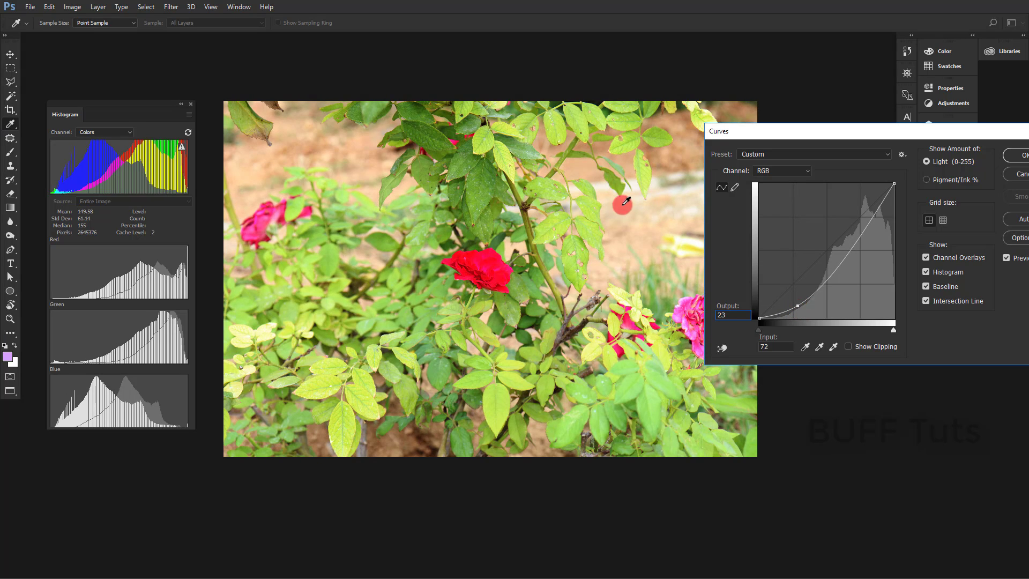
Step: Compare via Preview, lower the shadow point to 60/15, and add a midtone point at 128
{"action": "left_click", "coordinate": [665, 260]}
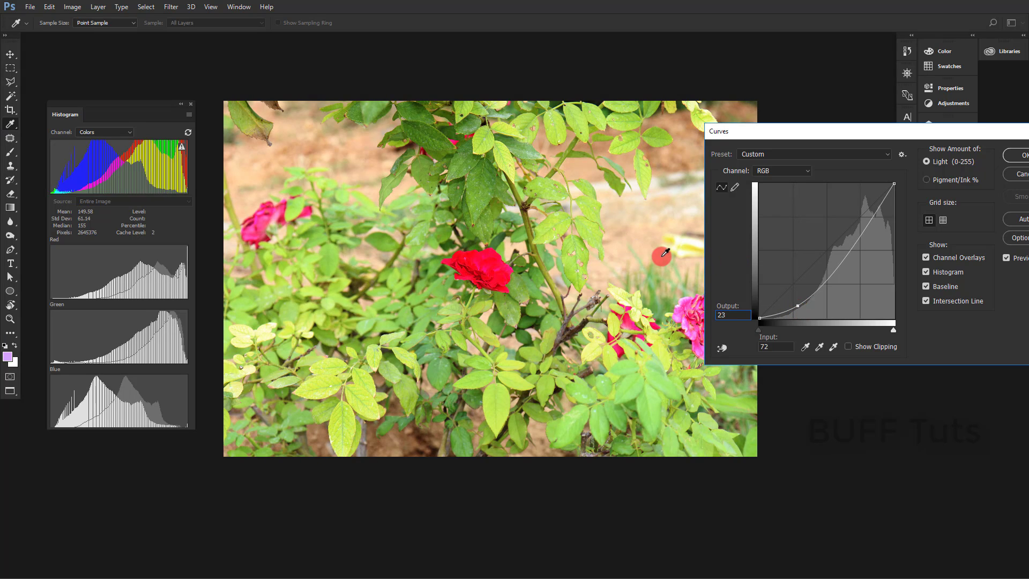
{"action": "left_click", "coordinate": [1007, 259]}
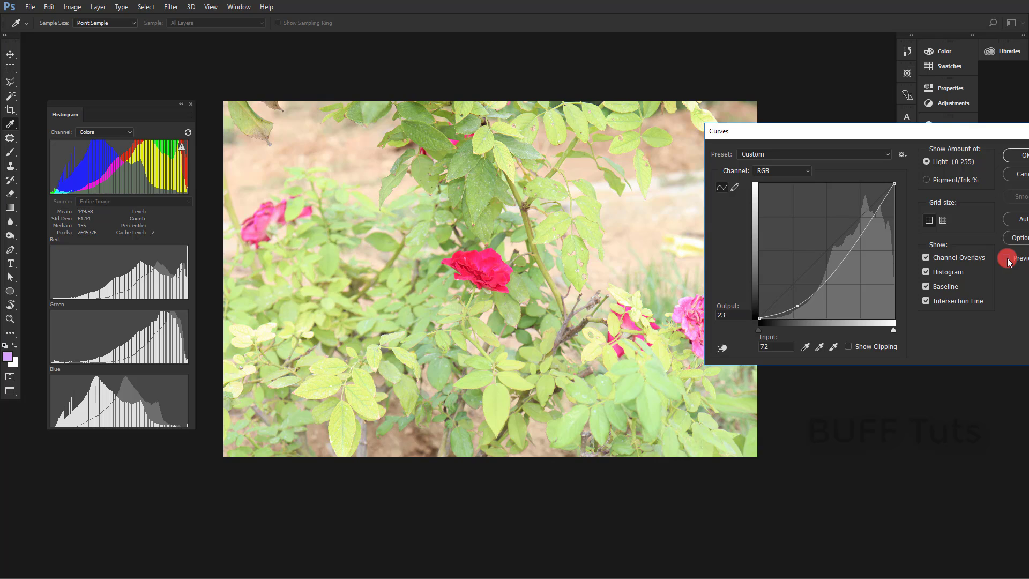
{"action": "left_click", "coordinate": [1007, 258]}
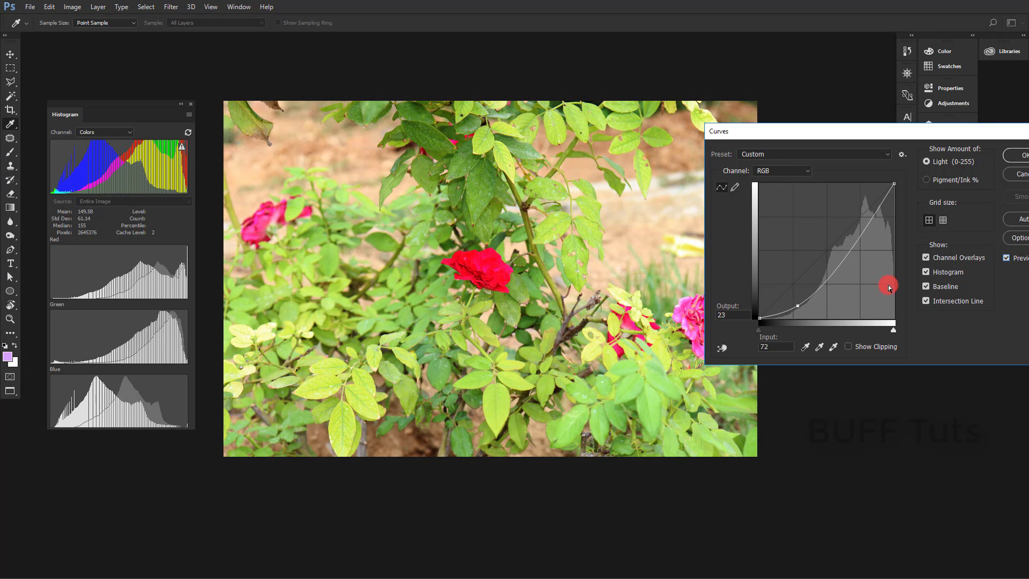
{"action": "left_click_drag", "start_coordinate": [797, 307], "coordinate": [792, 312]}
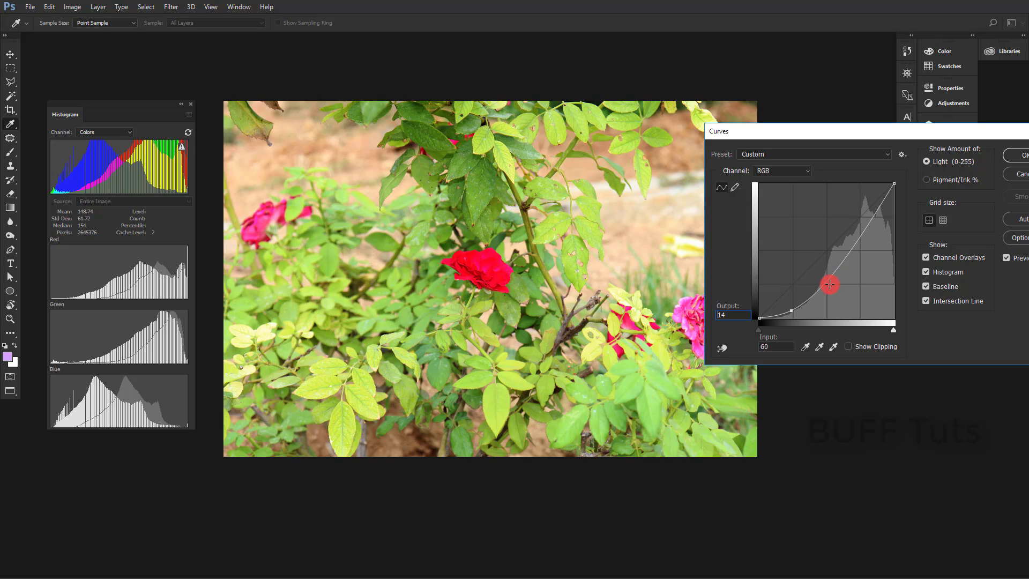
{"action": "left_click", "coordinate": [827, 283]}
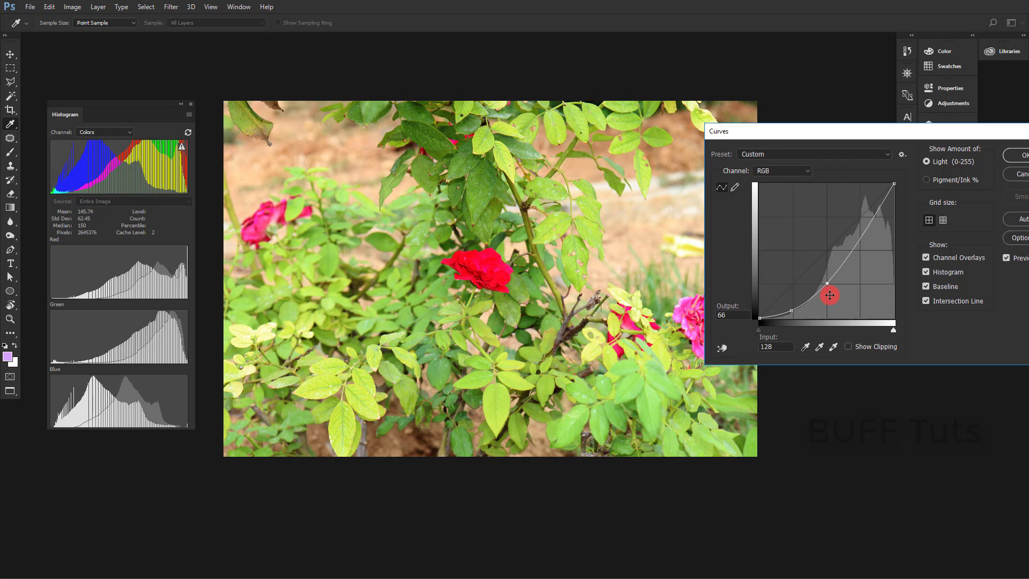
{"action": "left_click_drag", "start_coordinate": [827, 284], "coordinate": [824, 287]}
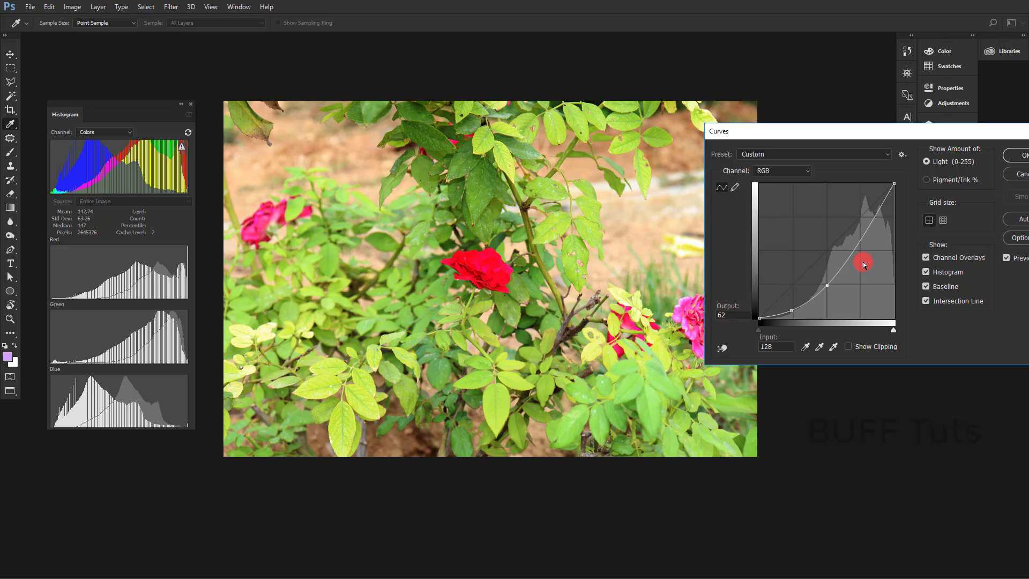
Step: Pull the lower RGB curve point down for deeper blacks
{"action": "left_click", "coordinate": [858, 246]}
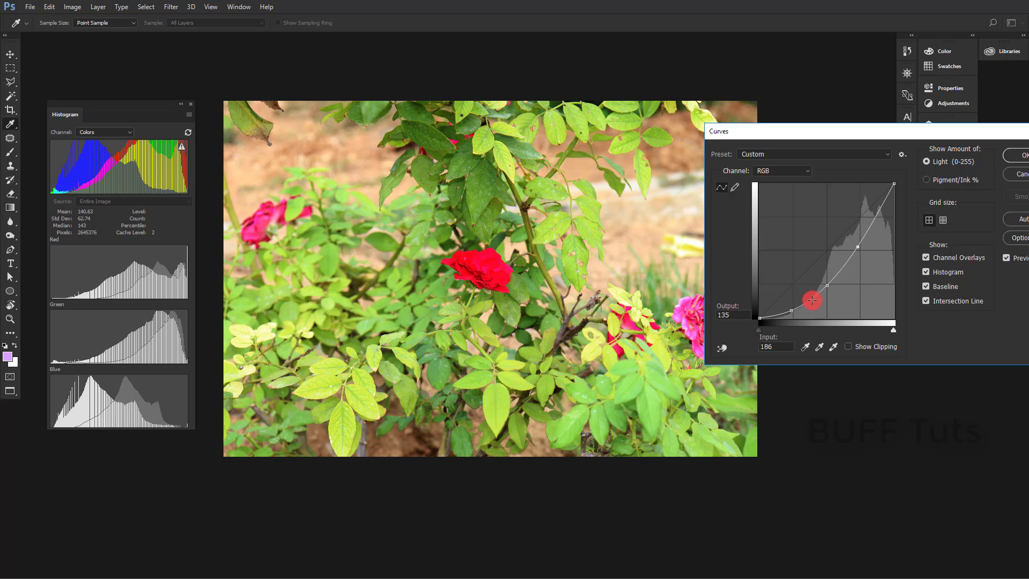
{"action": "left_click_drag", "start_coordinate": [811, 301], "coordinate": [812, 300]}
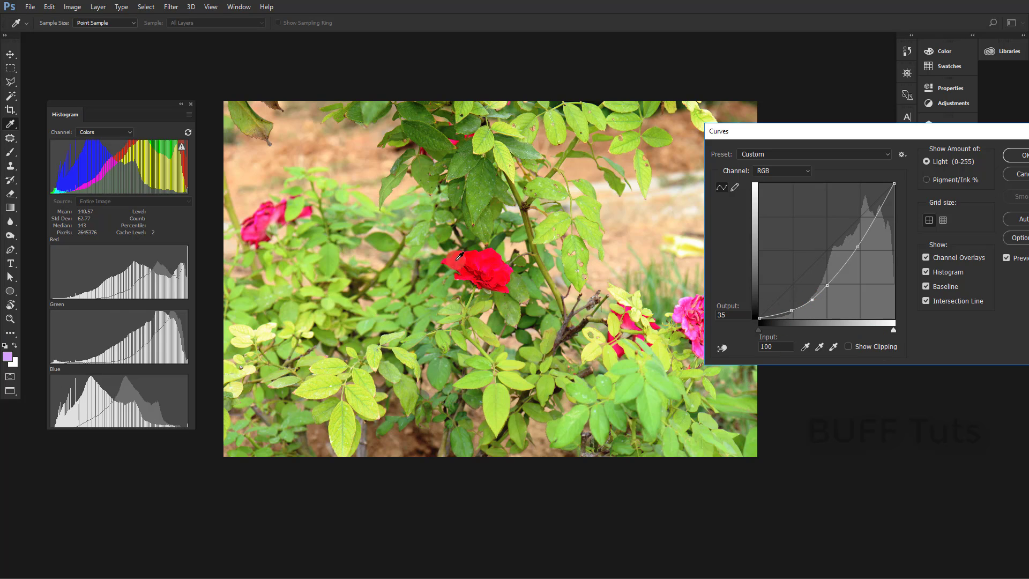
{"action": "left_click_drag", "start_coordinate": [827, 285], "coordinate": [812, 304]}
{"action": "left_click", "coordinate": [371, 252]}
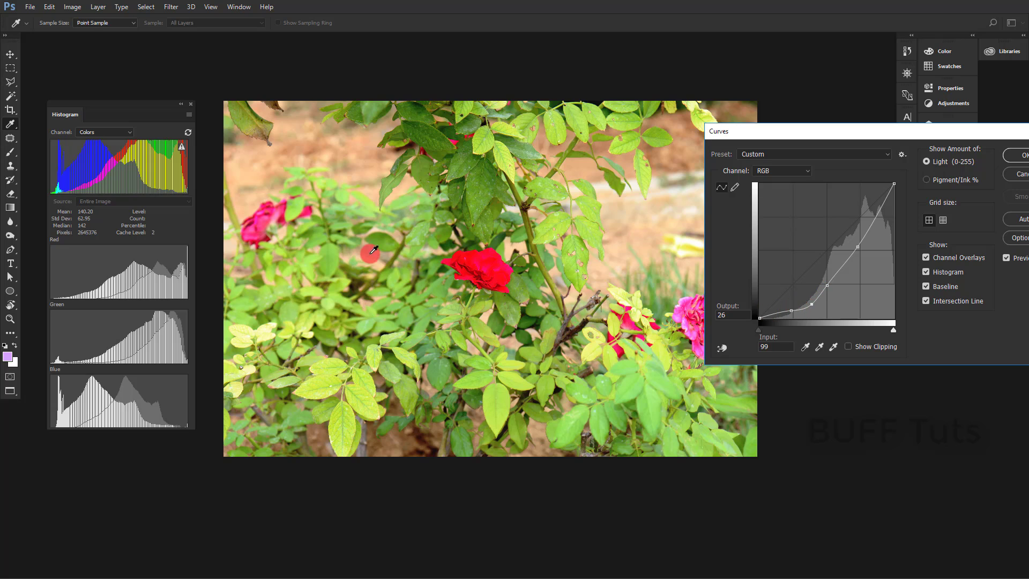
{"action": "left_click_drag", "start_coordinate": [374, 250], "coordinate": [421, 342]}
{"action": "left_click_drag", "start_coordinate": [811, 305], "coordinate": [812, 292]}
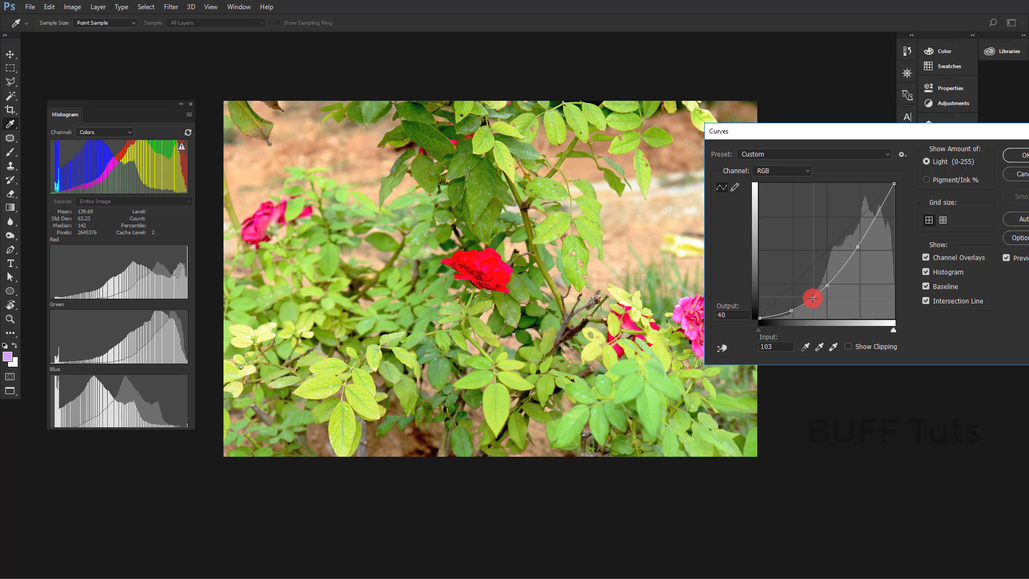
{"action": "left_click_drag", "start_coordinate": [810, 295], "coordinate": [782, 313]}
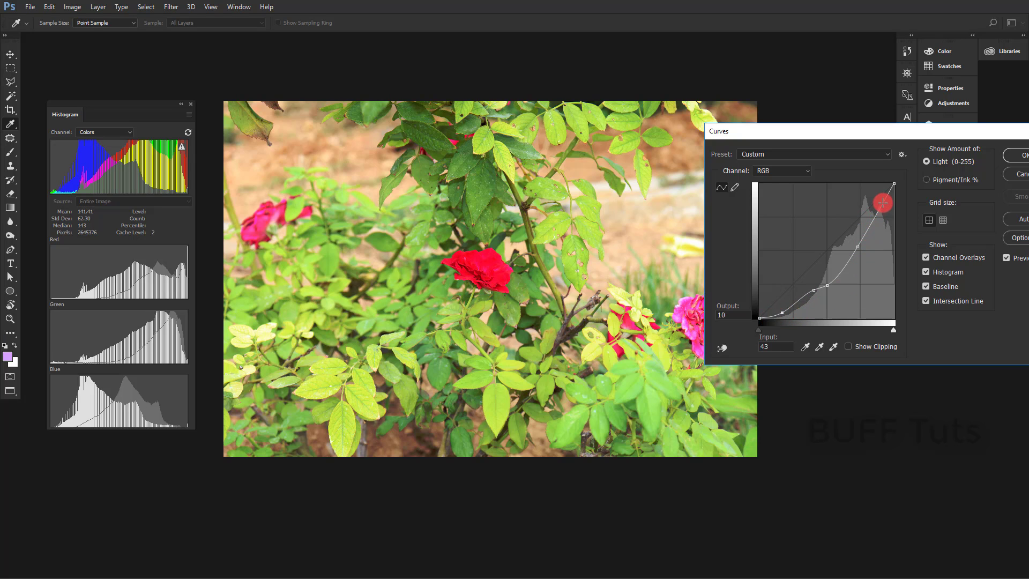
Step: Add upper points near 186 and 236 and fine-tune the midtone point to 140/64
{"action": "left_click", "coordinate": [883, 209]}
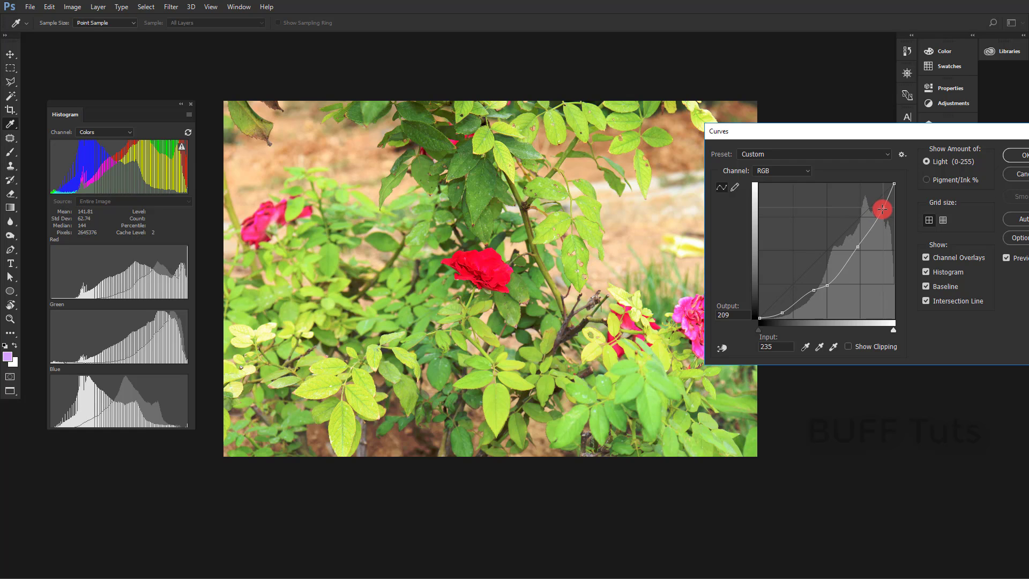
{"action": "left_click_drag", "start_coordinate": [882, 209], "coordinate": [883, 202]}
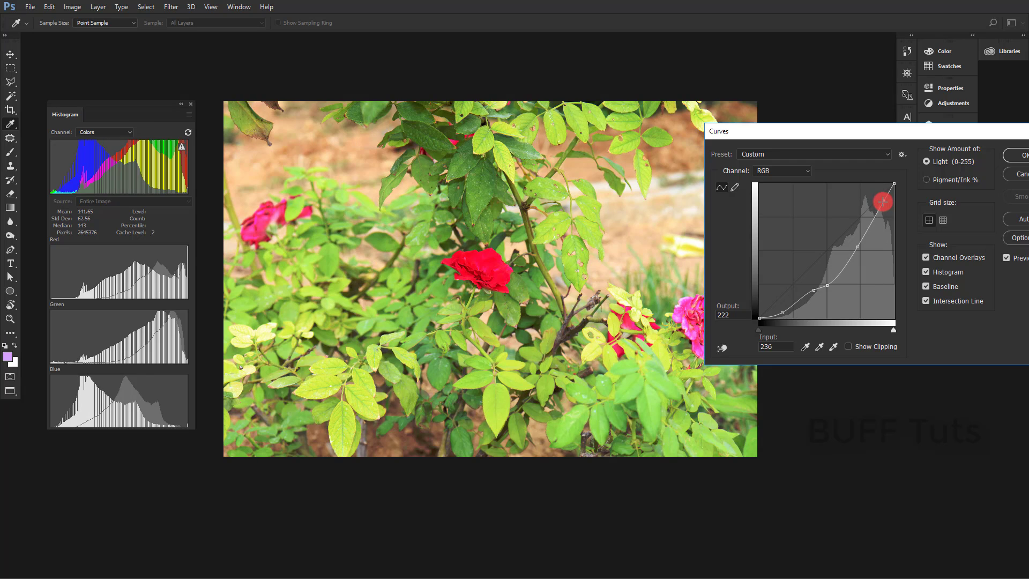
{"action": "left_click_drag", "start_coordinate": [866, 243], "coordinate": [860, 243]}
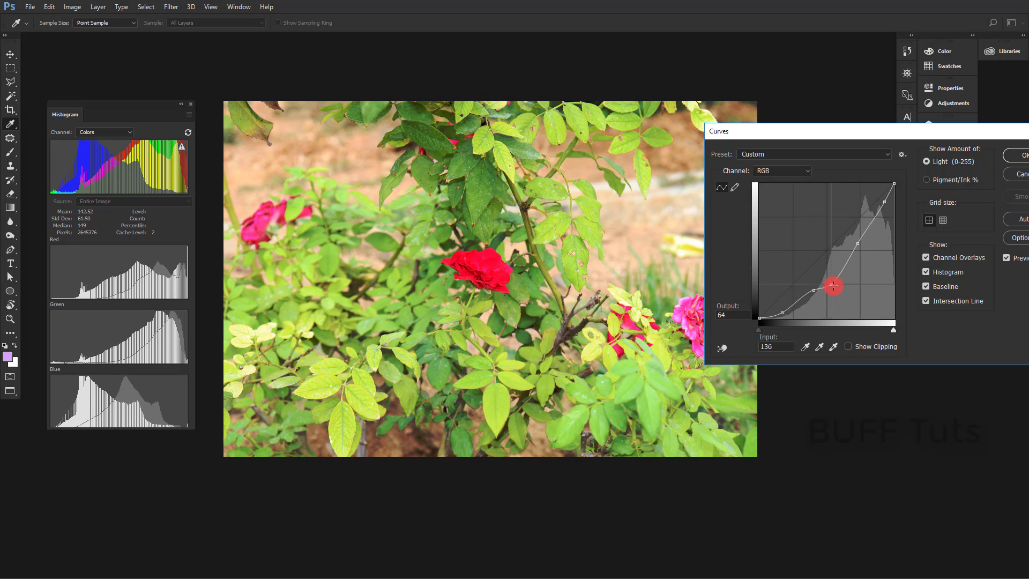
{"action": "left_click_drag", "start_coordinate": [834, 285], "coordinate": [834, 286]}
Step: Compare the curve with the original, move the Curves dialog off the flowers, and open the Channel list
{"action": "left_click", "coordinate": [1010, 260]}
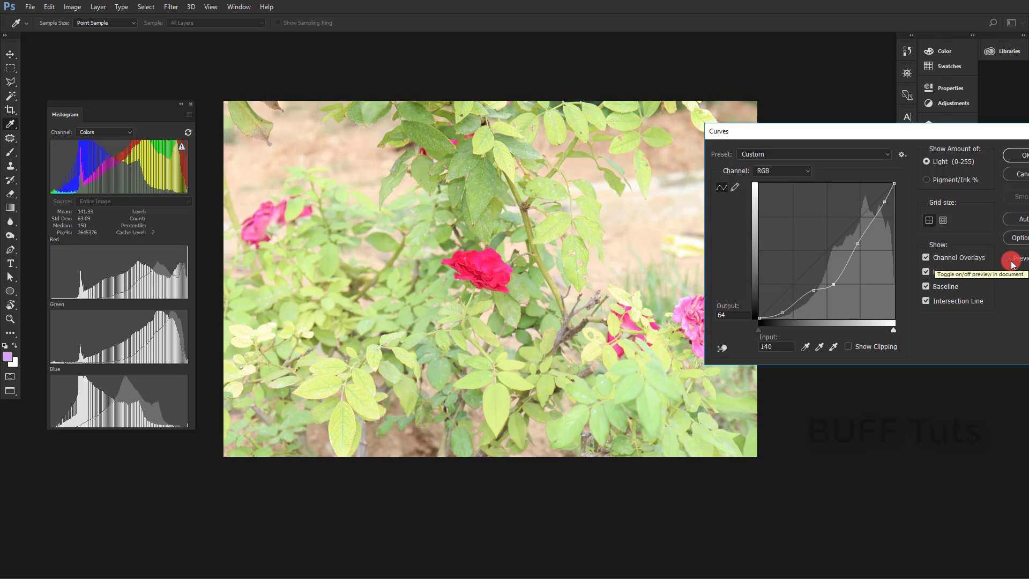
{"action": "left_click", "coordinate": [1011, 262]}
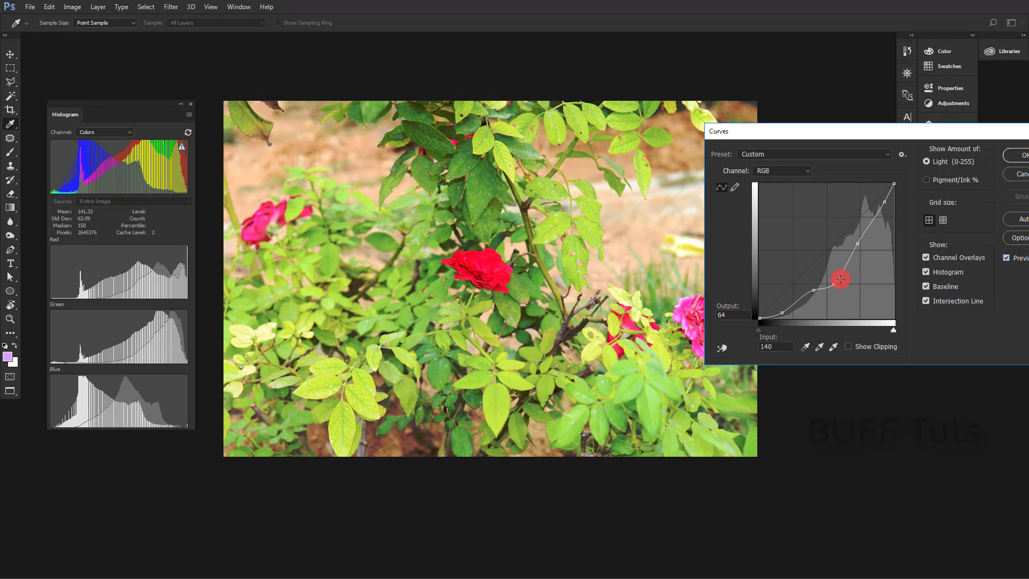
{"action": "left_click", "coordinate": [377, 204]}
{"action": "left_click_drag", "start_coordinate": [810, 131], "coordinate": [752, 137]}
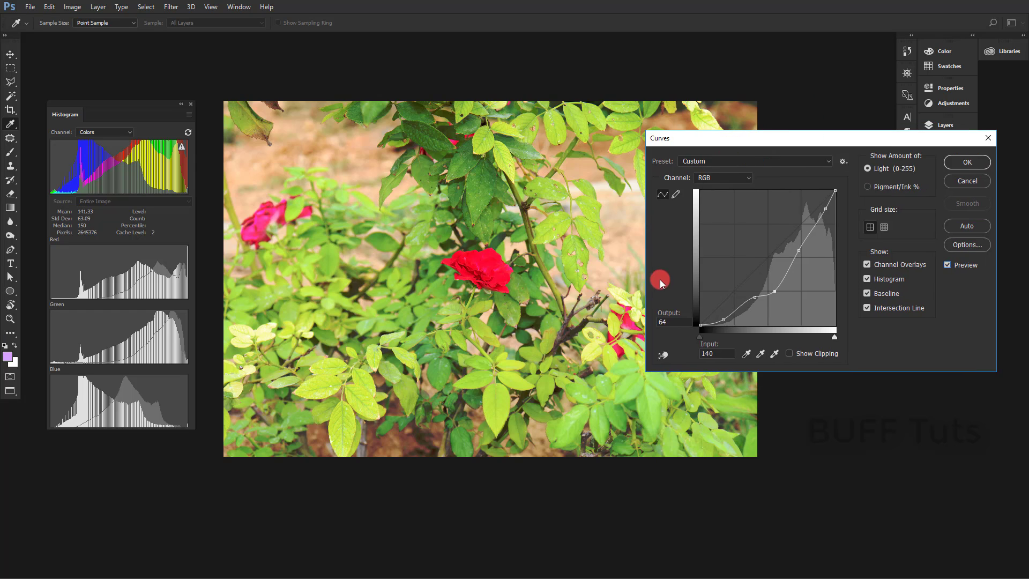
{"action": "left_click_drag", "start_coordinate": [661, 283], "coordinate": [793, 91]}
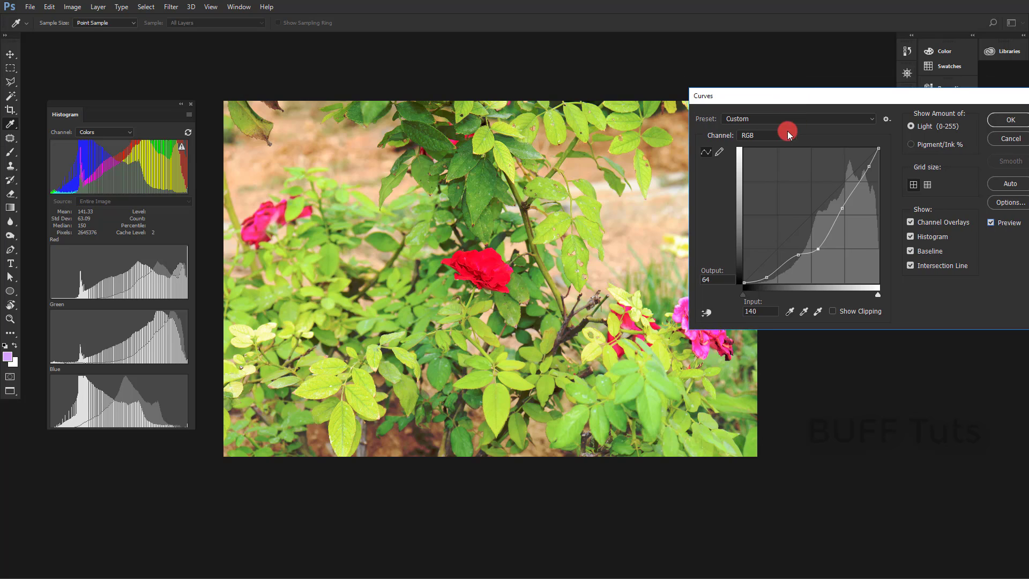
{"action": "left_click", "coordinate": [788, 135]}
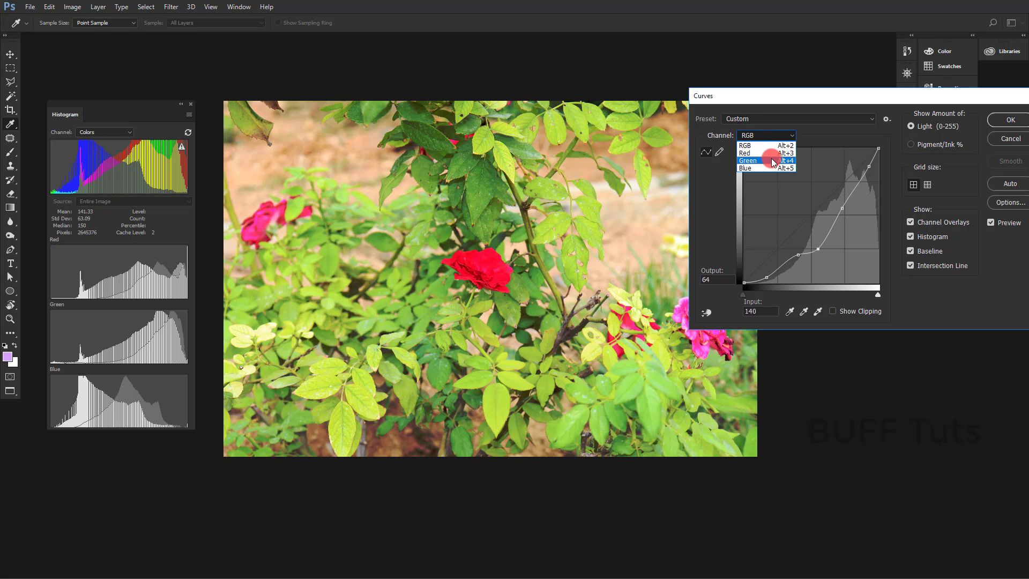
Step: Set a Green channel midtone point at input 127, output 117
{"action": "left_click", "coordinate": [764, 161]}
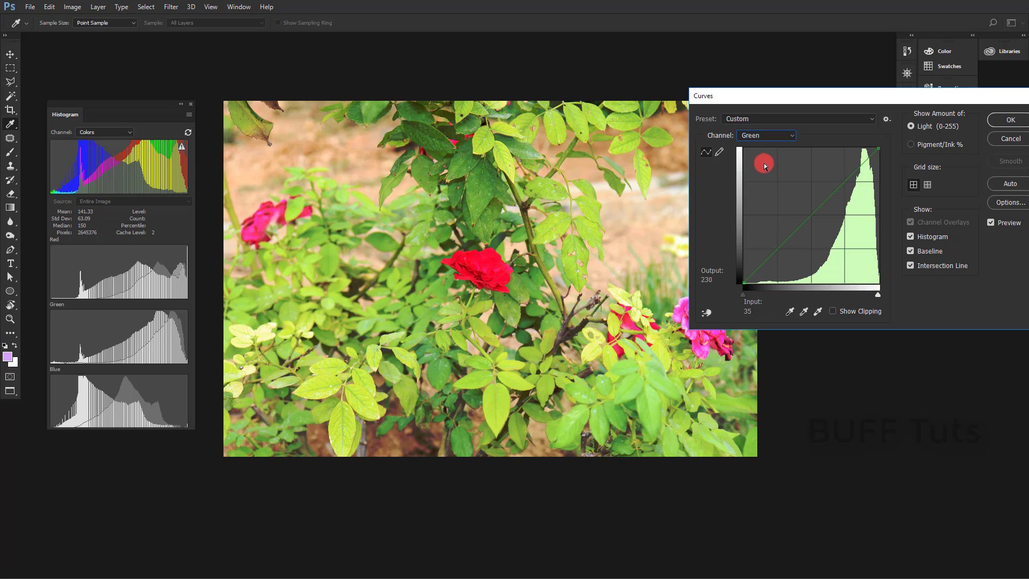
{"action": "left_click_drag", "start_coordinate": [812, 215], "coordinate": [811, 217]}
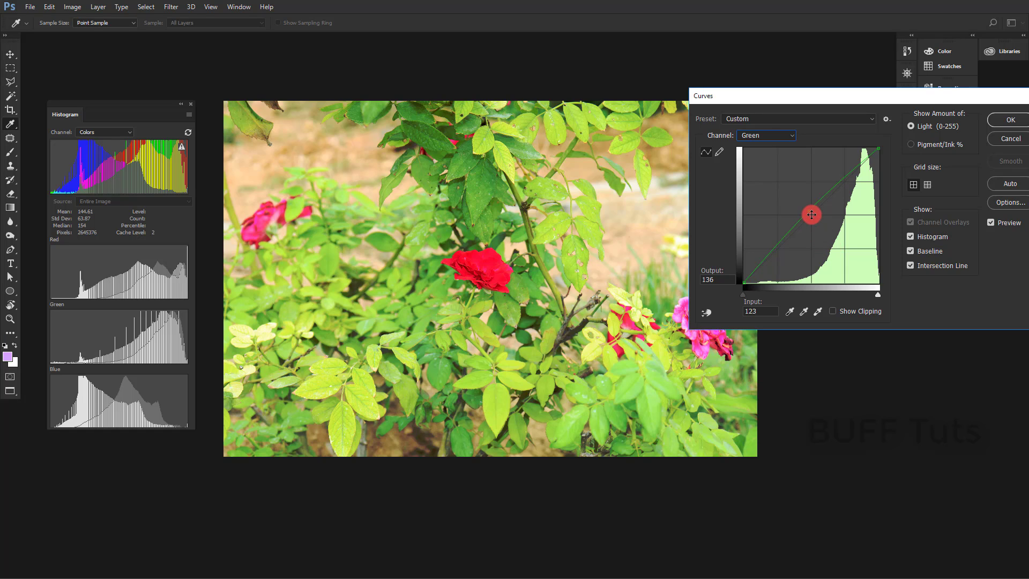
{"action": "mouse_move", "coordinate": [809, 210]}
{"action": "left_mouse_down"}
{"action": "mouse_move", "coordinate": [816, 222]}
{"action": "mouse_move", "coordinate": [807, 214]}
{"action": "left_mouse_up"}
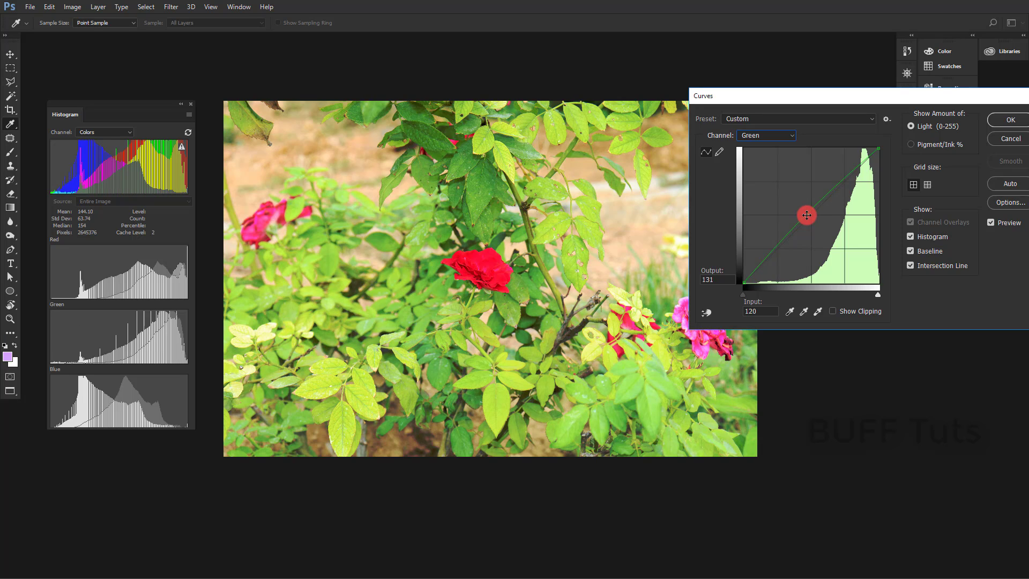
{"action": "left_click_drag", "start_coordinate": [807, 215], "coordinate": [802, 210]}
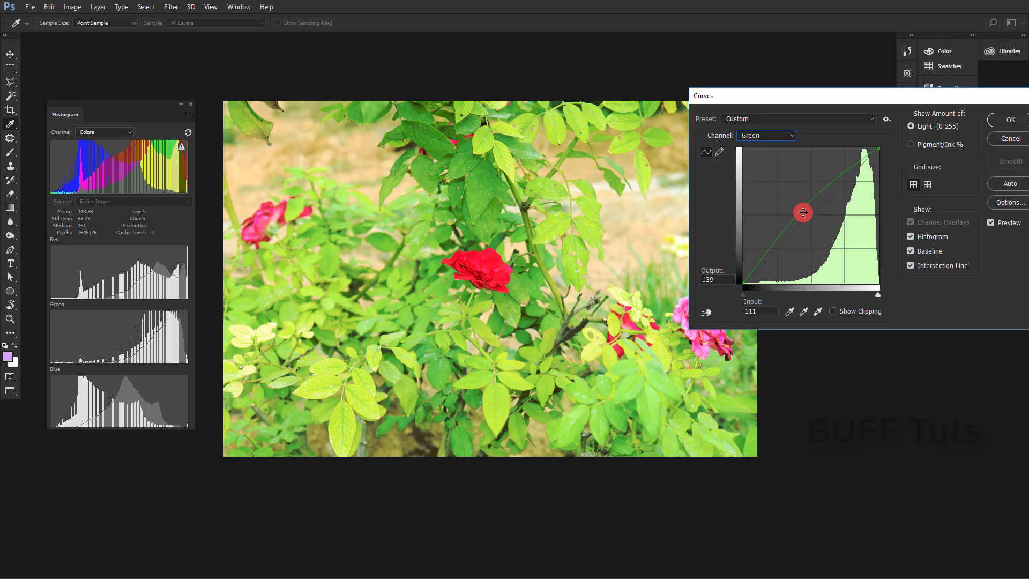
{"action": "left_click_drag", "start_coordinate": [803, 211], "coordinate": [806, 216]}
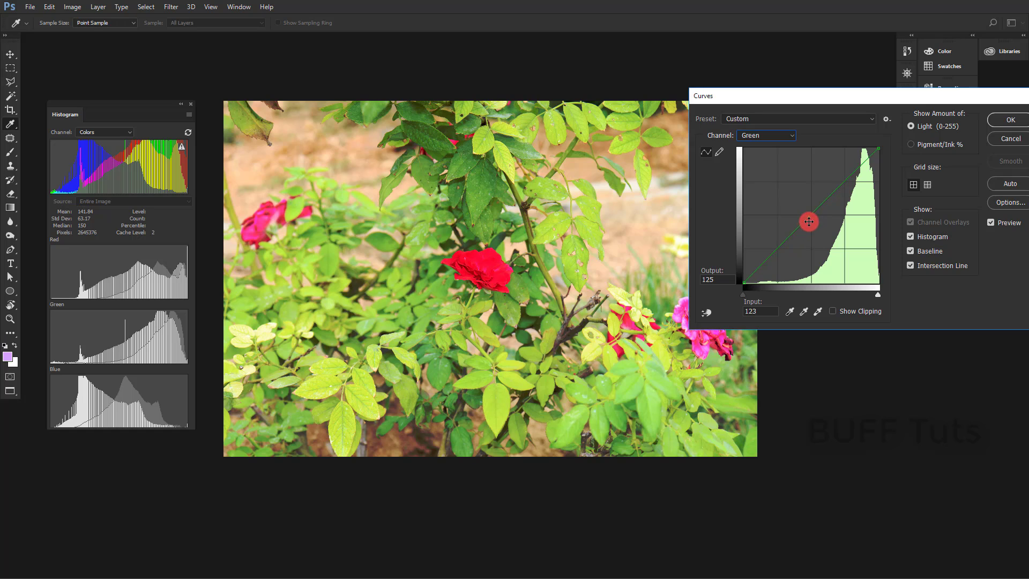
{"action": "left_click_drag", "start_coordinate": [811, 216], "coordinate": [813, 222]}
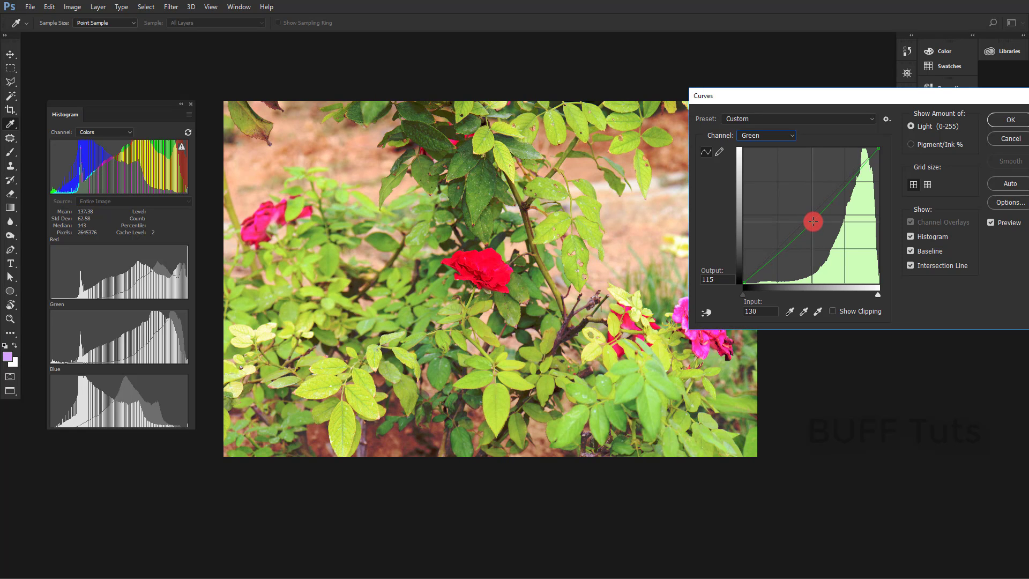
{"action": "left_click_drag", "start_coordinate": [813, 222], "coordinate": [814, 222]}
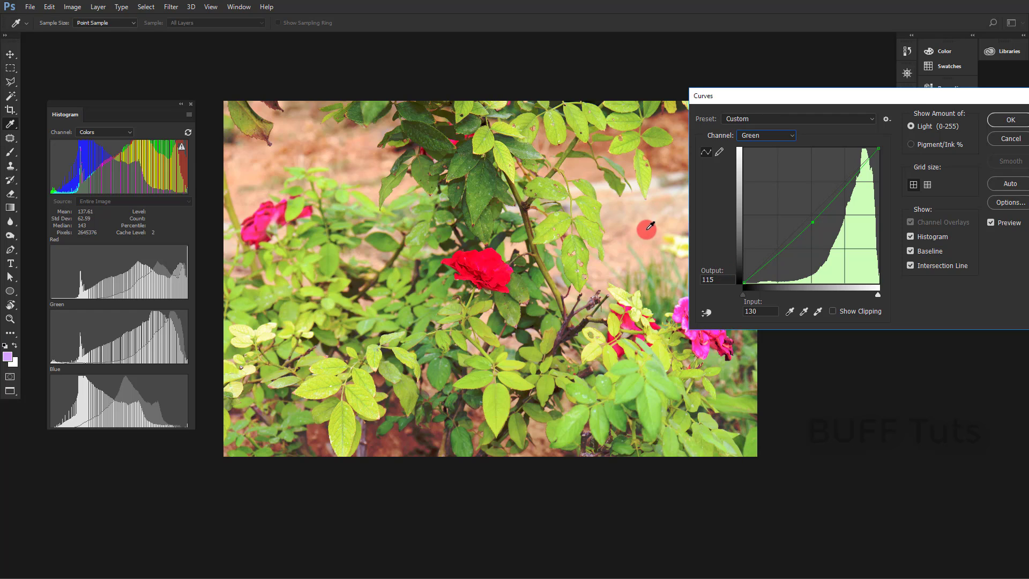
{"action": "left_click_drag", "start_coordinate": [813, 222], "coordinate": [808, 220]}
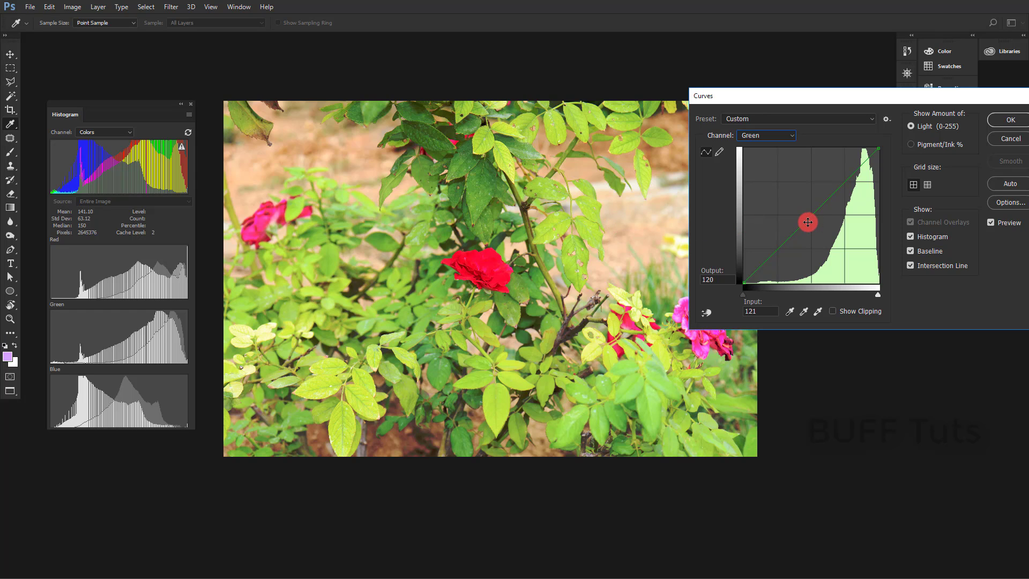
{"action": "left_click_drag", "start_coordinate": [808, 222], "coordinate": [811, 223]}
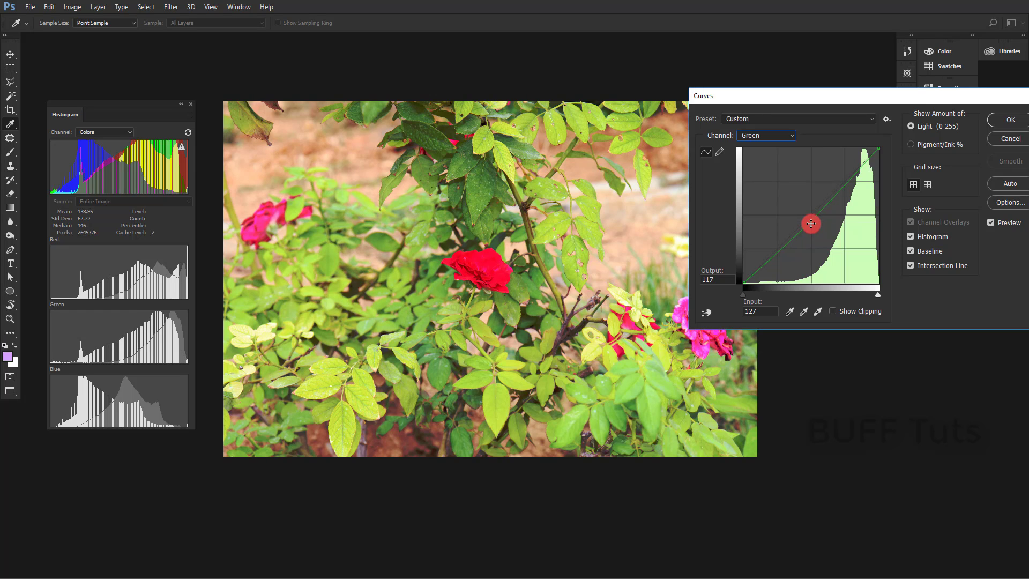
Step: On the Red channel, add a midtone point and pull it just below the diagonal
{"action": "left_click", "coordinate": [767, 135]}
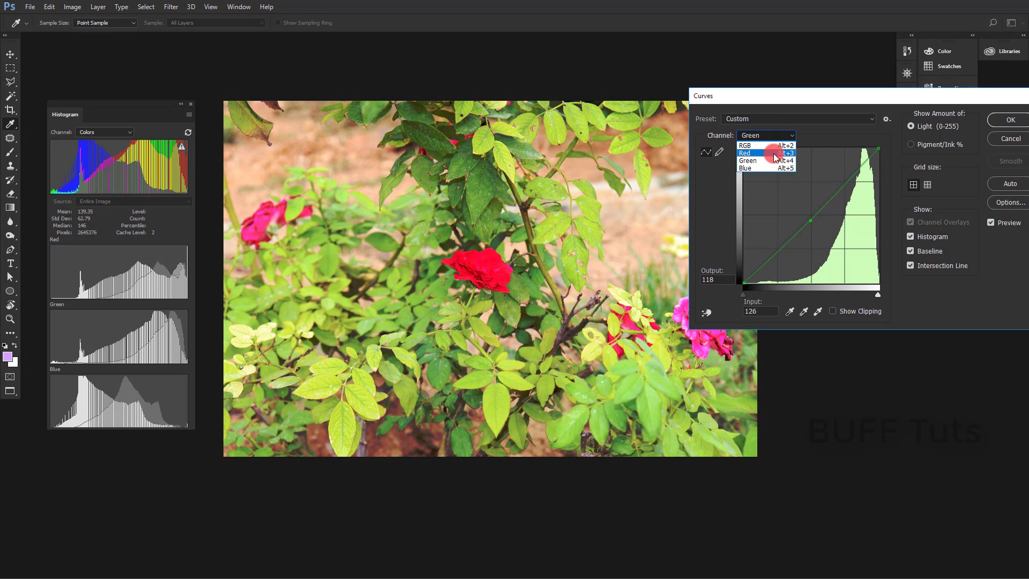
{"action": "left_click_drag", "start_coordinate": [808, 220], "coordinate": [806, 216]}
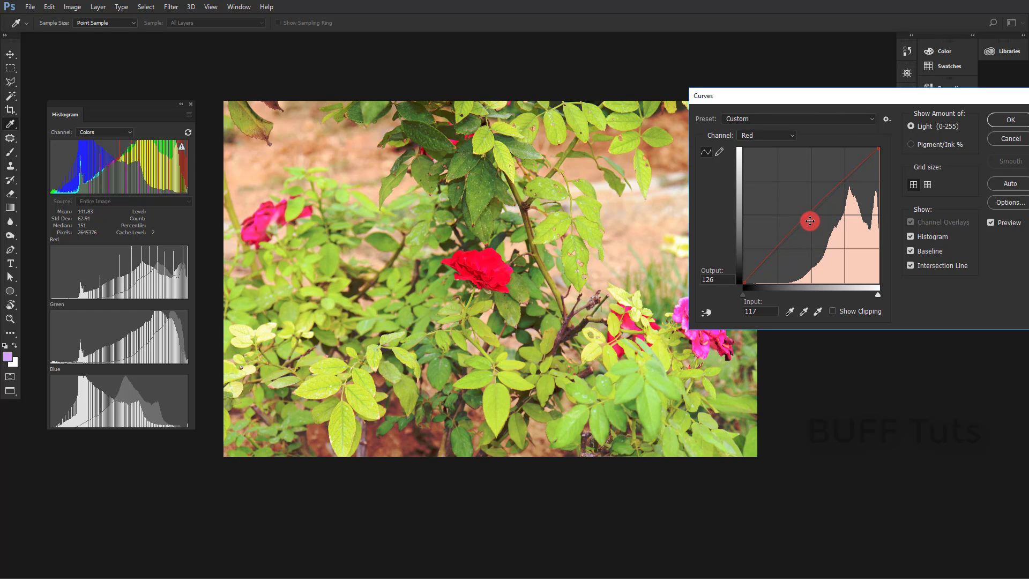
{"action": "left_click_drag", "start_coordinate": [806, 216], "coordinate": [807, 222]}
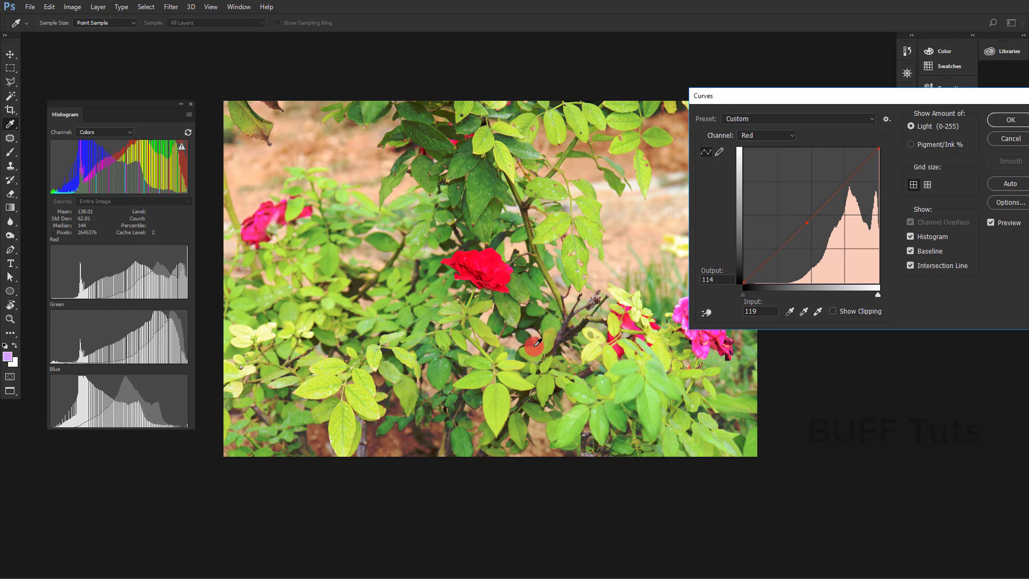
{"action": "left_click", "coordinate": [516, 241]}
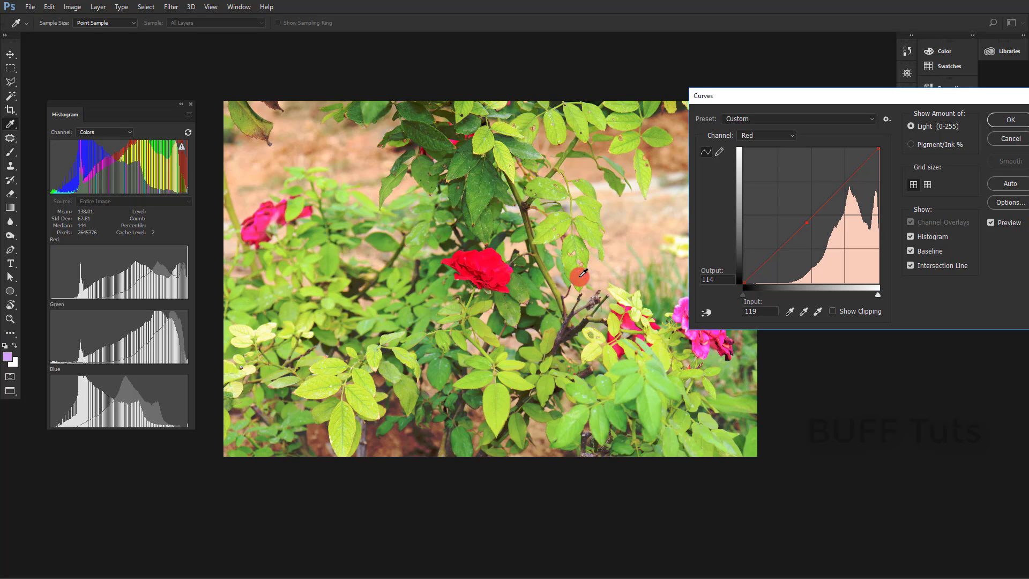
Step: Switch Curves to the Blue channel and test midtone tweaks, leaving the blue curve straight
{"action": "left_click", "coordinate": [766, 135]}
{"action": "left_click", "coordinate": [772, 168]}
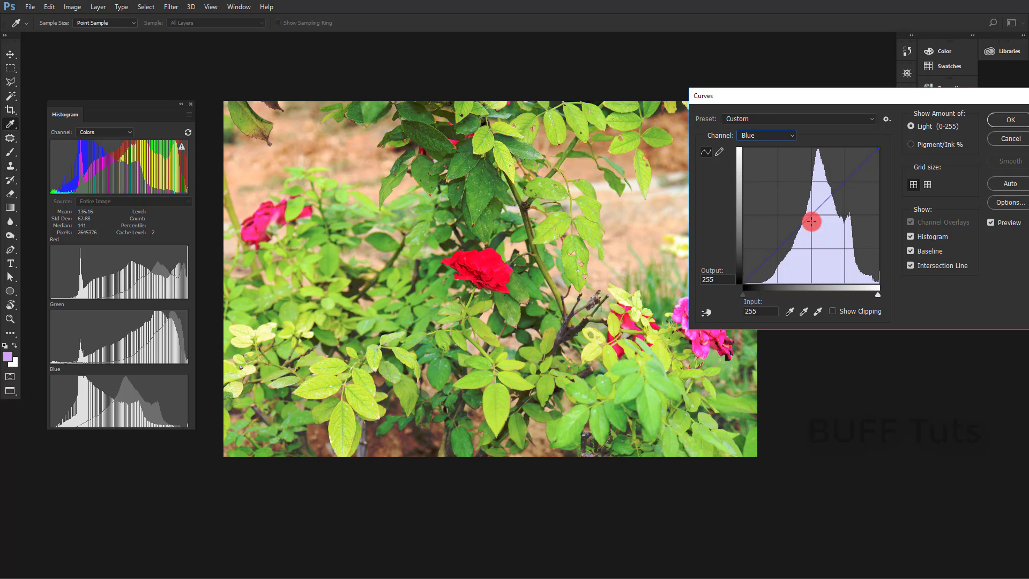
{"action": "left_click_drag", "start_coordinate": [808, 223], "coordinate": [801, 214]}
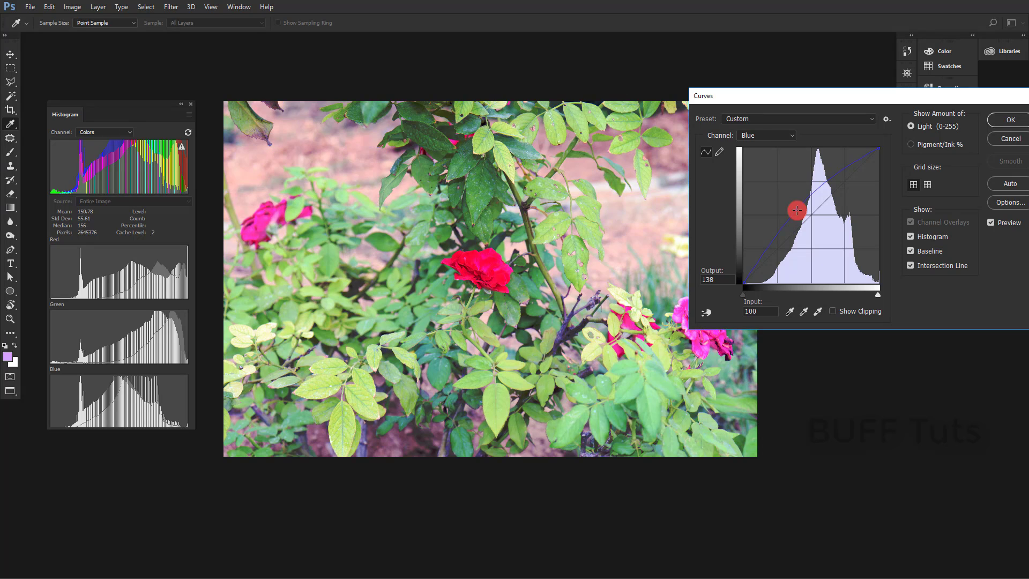
{"action": "mouse_move", "coordinate": [801, 215]}
{"action": "left_mouse_down"}
{"action": "mouse_move", "coordinate": [804, 224]}
{"action": "mouse_move", "coordinate": [829, 221]}
{"action": "left_mouse_up"}
{"action": "left_click_drag", "start_coordinate": [780, 244], "coordinate": [786, 252]}
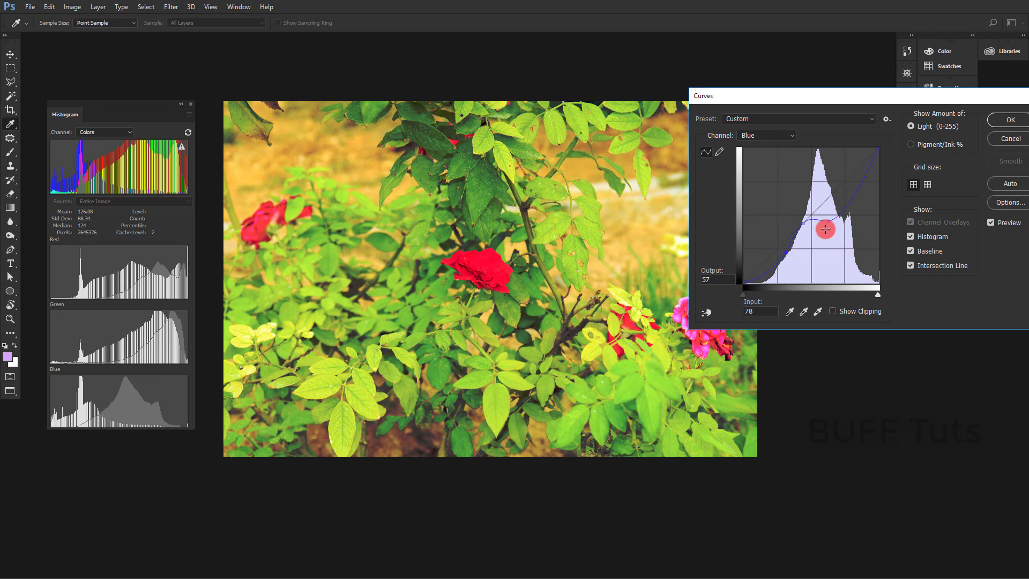
{"action": "mouse_move", "coordinate": [846, 202]}
{"action": "left_mouse_down"}
{"action": "mouse_move", "coordinate": [847, 183]}
{"action": "mouse_move", "coordinate": [846, 216]}
{"action": "mouse_move", "coordinate": [791, 250]}
{"action": "mouse_move", "coordinate": [813, 214]}
{"action": "left_mouse_up"}
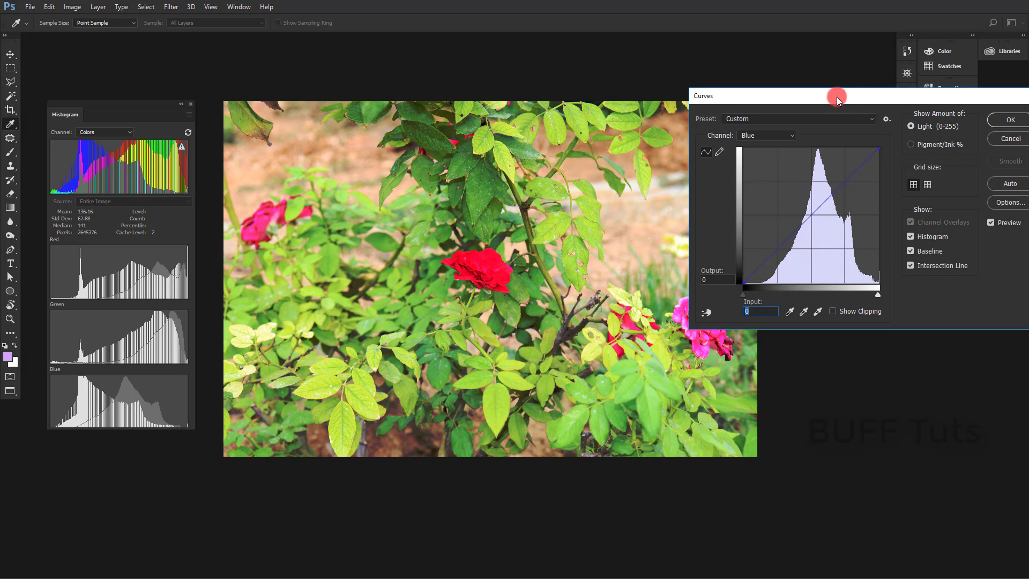
{"action": "mouse_move", "coordinate": [838, 96]}
{"action": "left_mouse_down"}
{"action": "mouse_move", "coordinate": [881, 87]}
{"action": "mouse_move", "coordinate": [829, 128]}
{"action": "left_mouse_up"}
Step: Lift the Green curve's midpoint slightly to about 124/116, then return to the RGB curve
{"action": "left_click", "coordinate": [996, 206]}
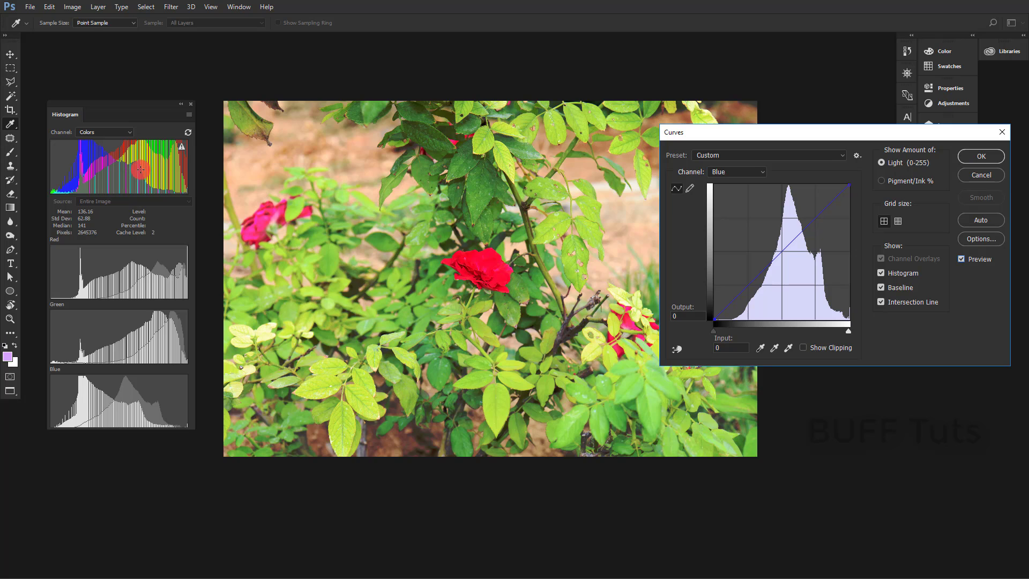
{"action": "left_click", "coordinate": [188, 133]}
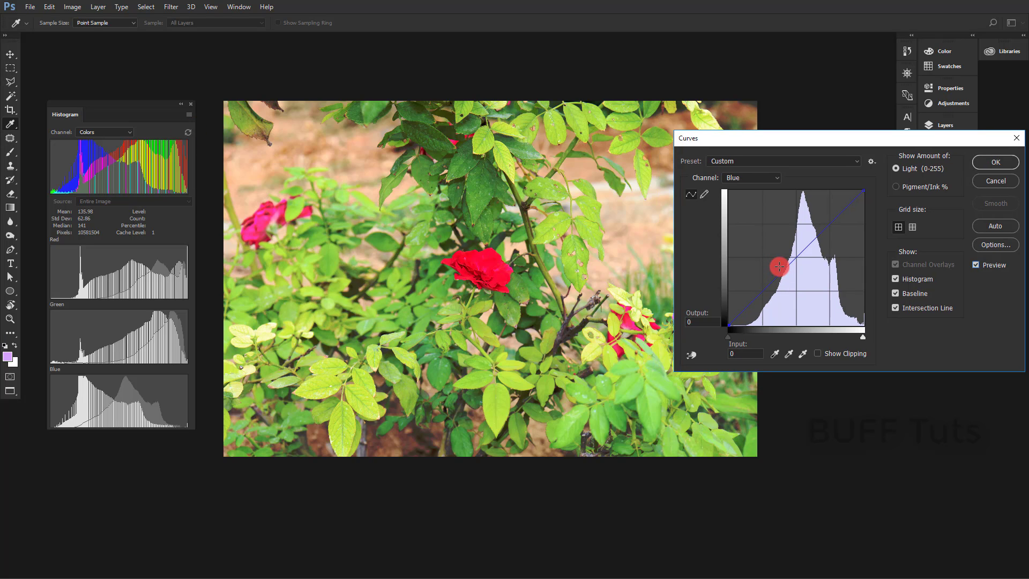
{"action": "left_click", "coordinate": [768, 177]}
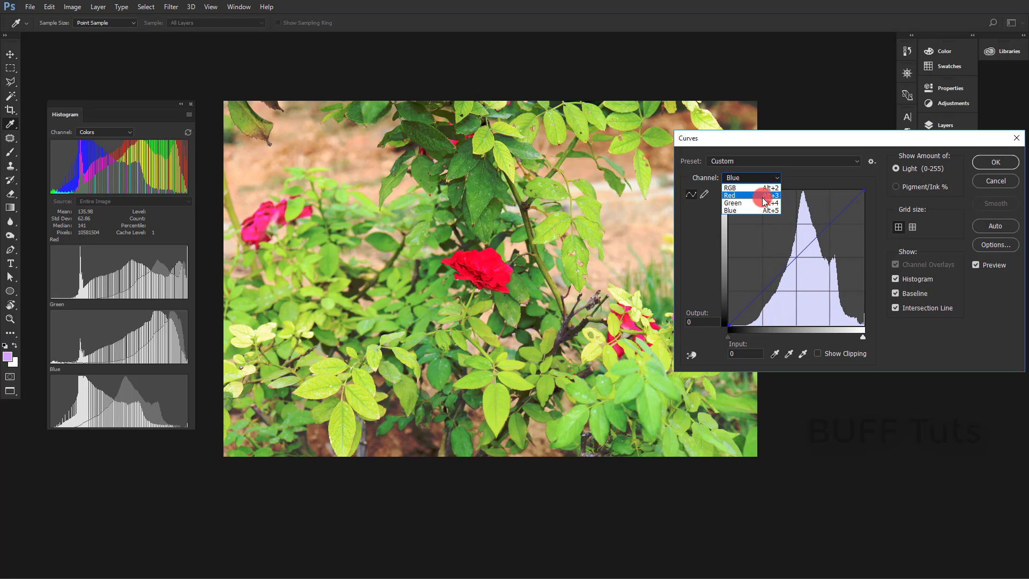
{"action": "left_click", "coordinate": [762, 204]}
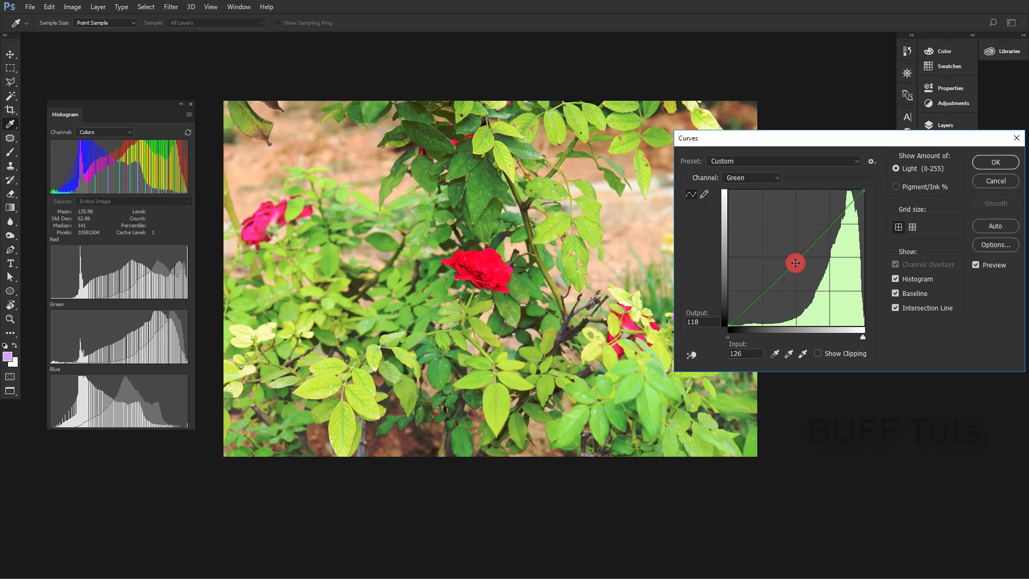
{"action": "left_click_drag", "start_coordinate": [796, 263], "coordinate": [795, 264]}
{"action": "left_click", "coordinate": [772, 178]}
{"action": "left_click", "coordinate": [773, 188]}
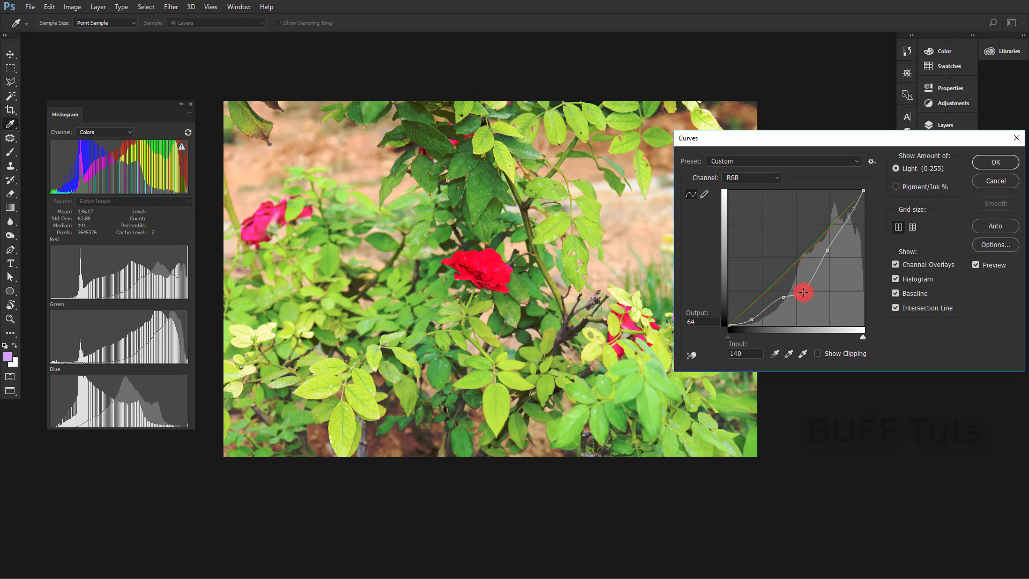
Step: Nudge the RGB midtone point down-right and move the Curves dialog above the photo
{"action": "left_click_drag", "start_coordinate": [803, 293], "coordinate": [806, 290]}
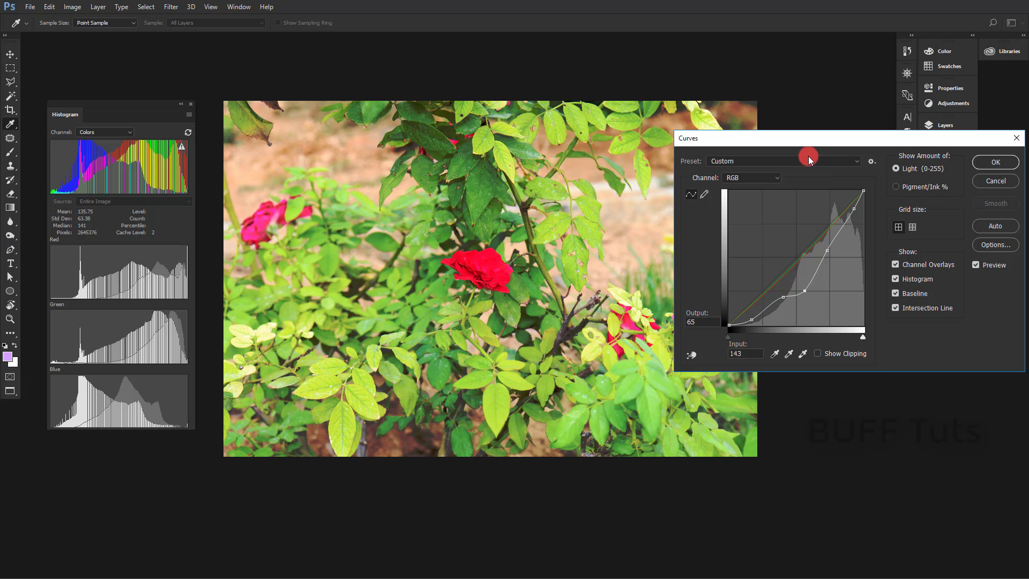
{"action": "left_click_drag", "start_coordinate": [809, 141], "coordinate": [917, 77]}
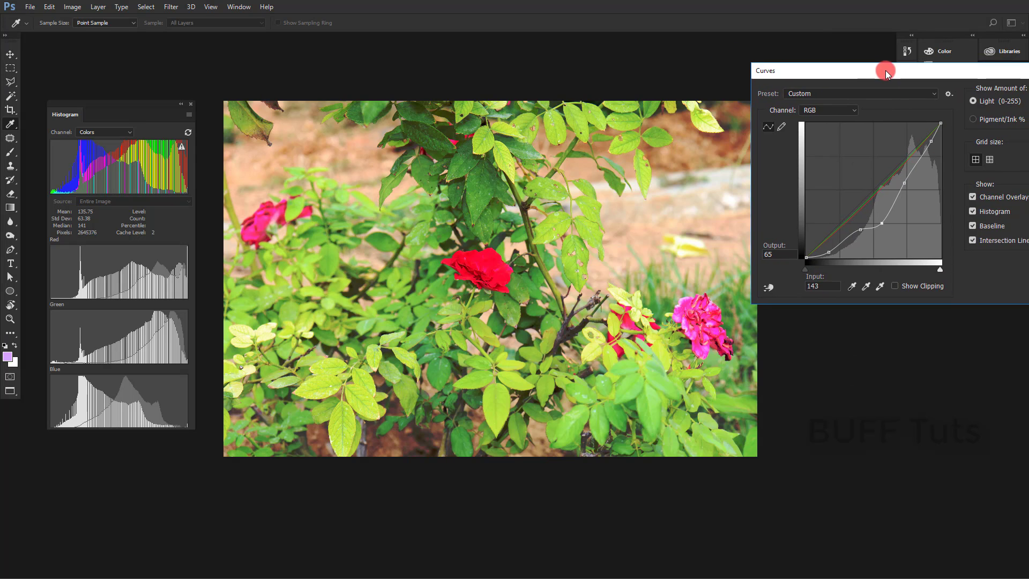
{"action": "mouse_move", "coordinate": [916, 77]}
{"action": "left_mouse_down"}
{"action": "mouse_move", "coordinate": [808, 51]}
{"action": "mouse_move", "coordinate": [782, 24]}
{"action": "left_mouse_up"}
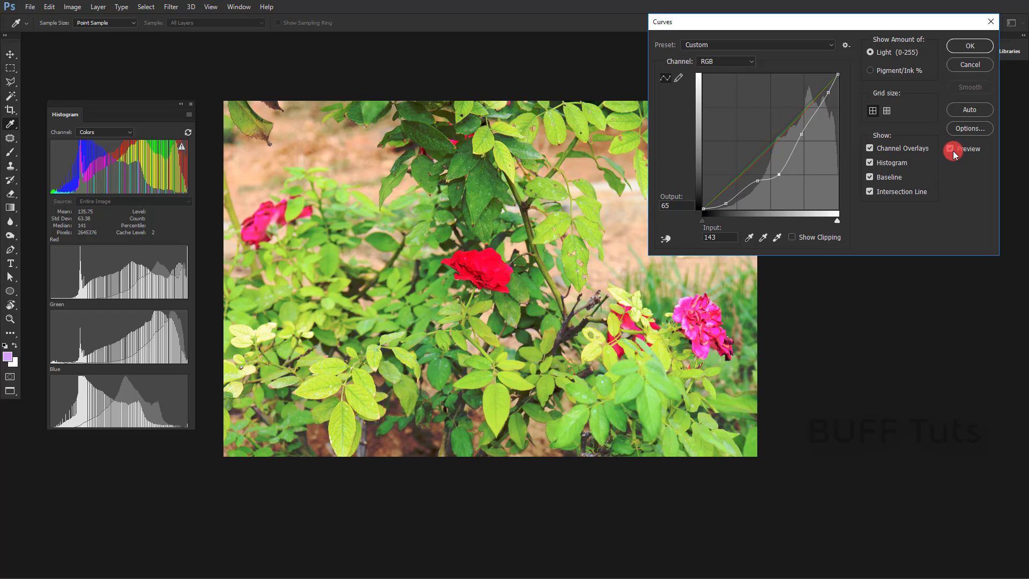
Step: Toggle Preview off and on to compare, then apply the Curves adjustment to the image
{"action": "left_click", "coordinate": [953, 152]}
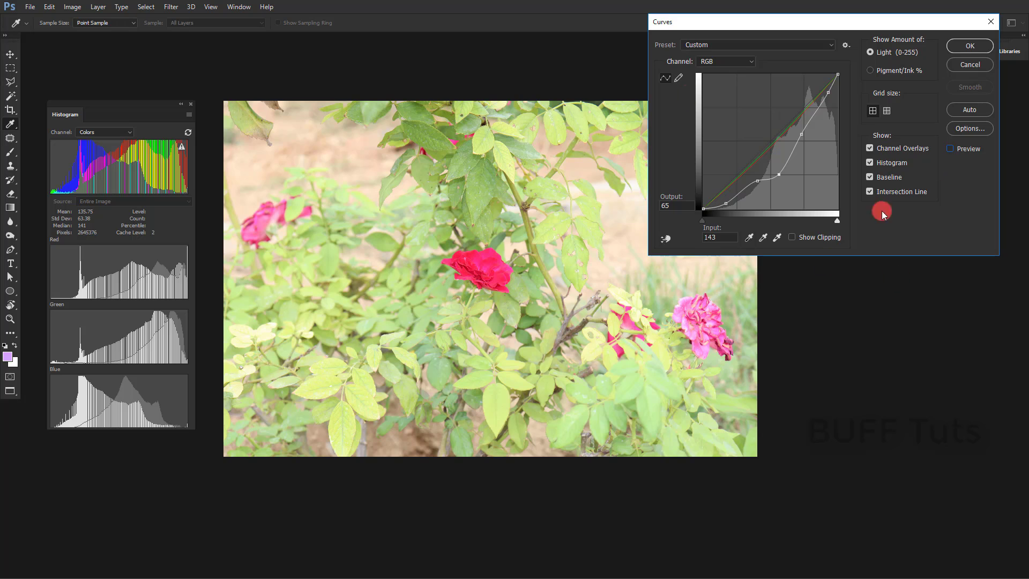
{"action": "left_click", "coordinate": [970, 148]}
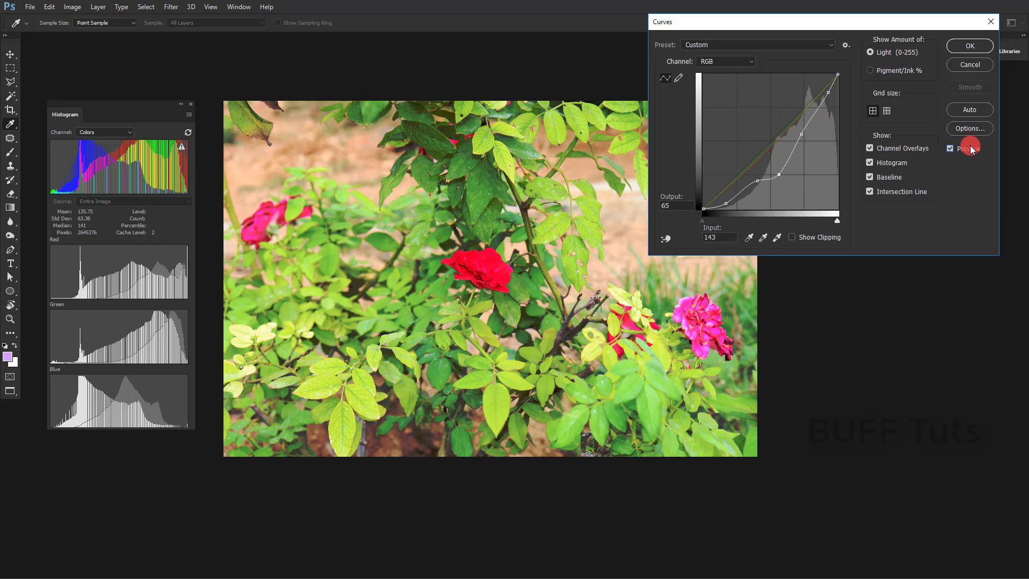
{"action": "left_click", "coordinate": [969, 47]}
{"action": "key", "text": "v"}
{"action": "left_click", "coordinate": [944, 125]}
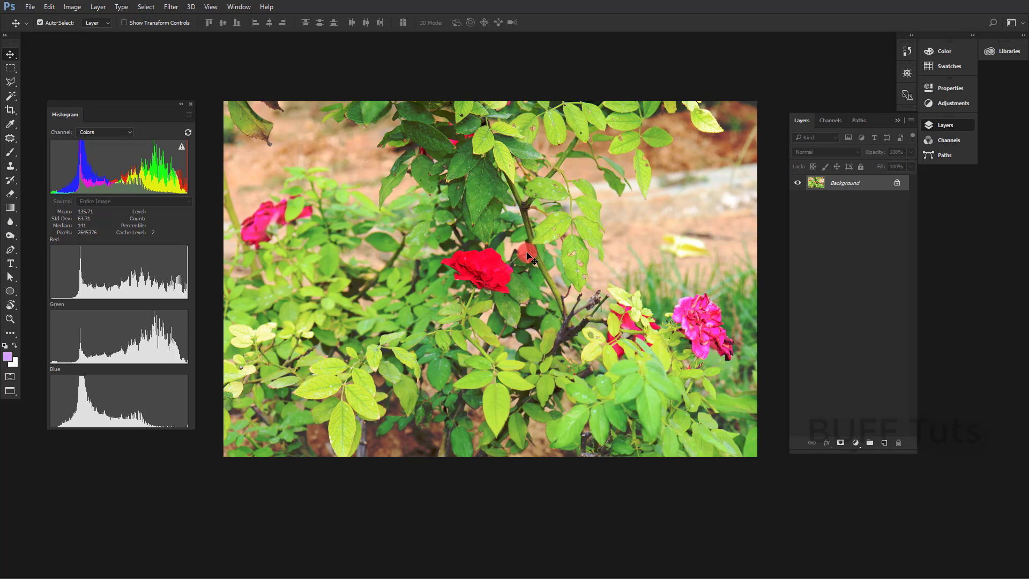
Step: Undo the applied Curves with Ctrl+Z, restoring the pale original rose photo
{"action": "left_click", "coordinate": [73, 6]}
{"action": "mouse_move", "coordinate": [121, 34]}
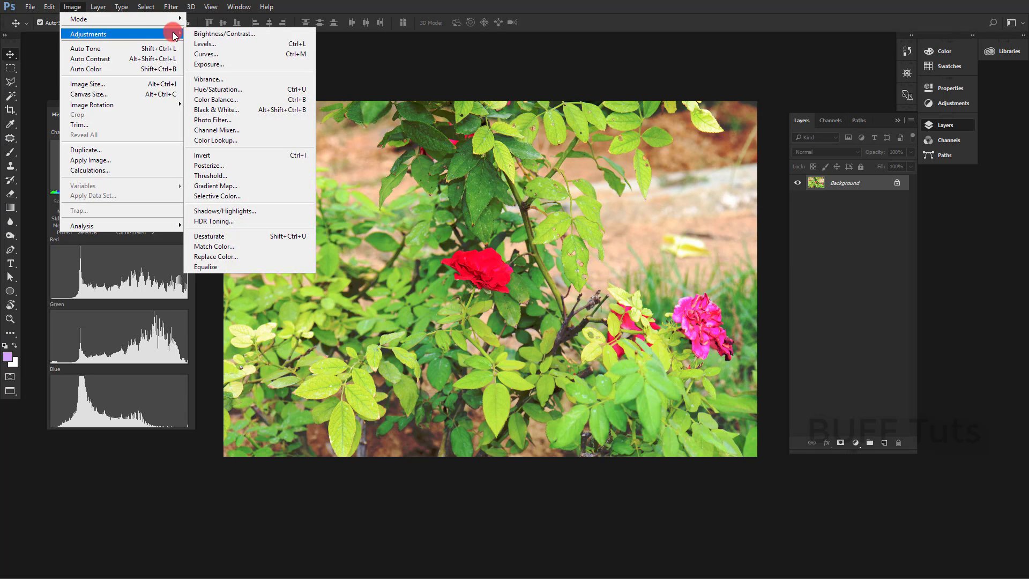
{"action": "left_click", "coordinate": [390, 121]}
{"action": "key", "text": "ctrl+z"}
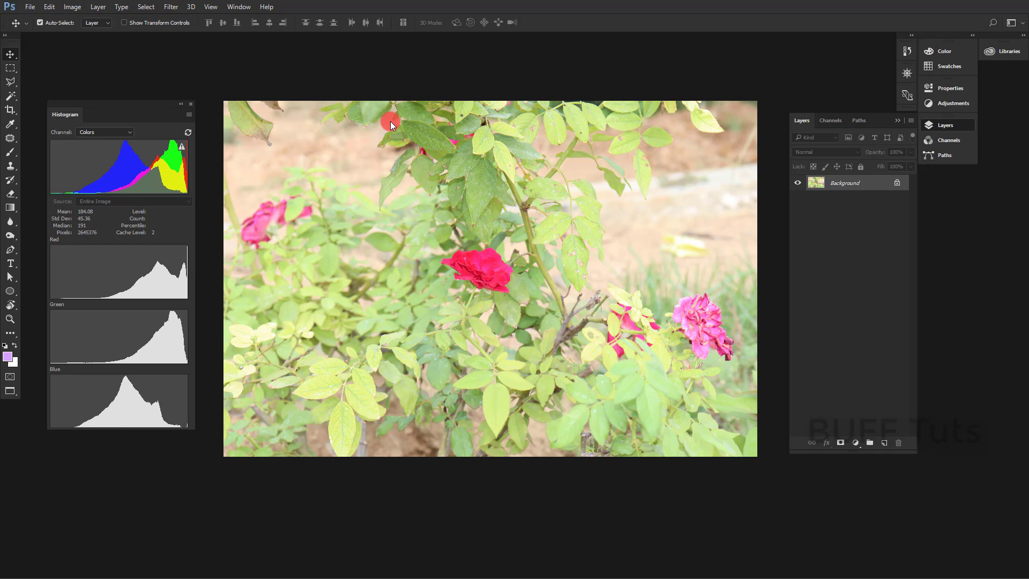
{"action": "left_click", "coordinate": [98, 7]}
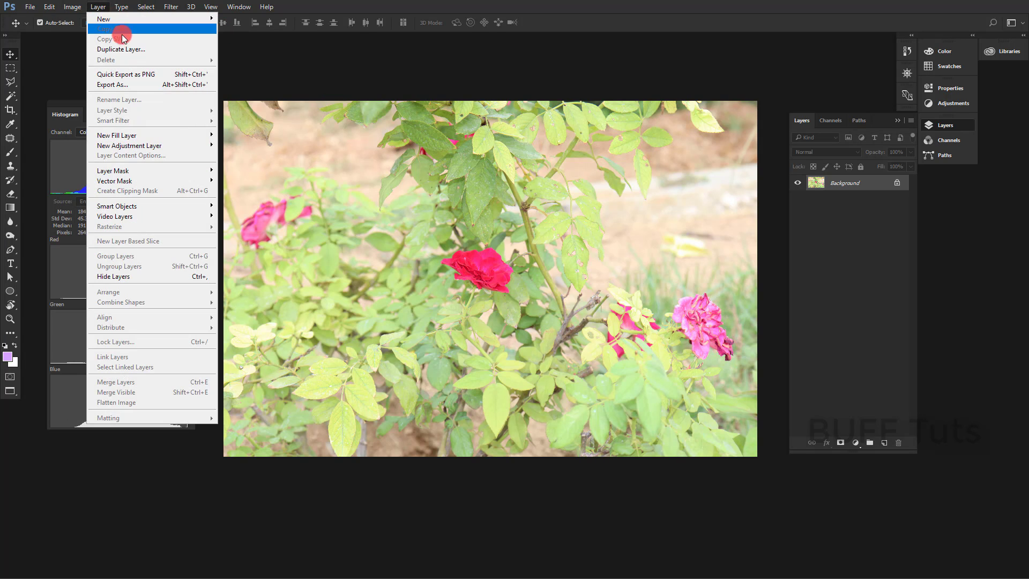
{"action": "mouse_move", "coordinate": [128, 146]}
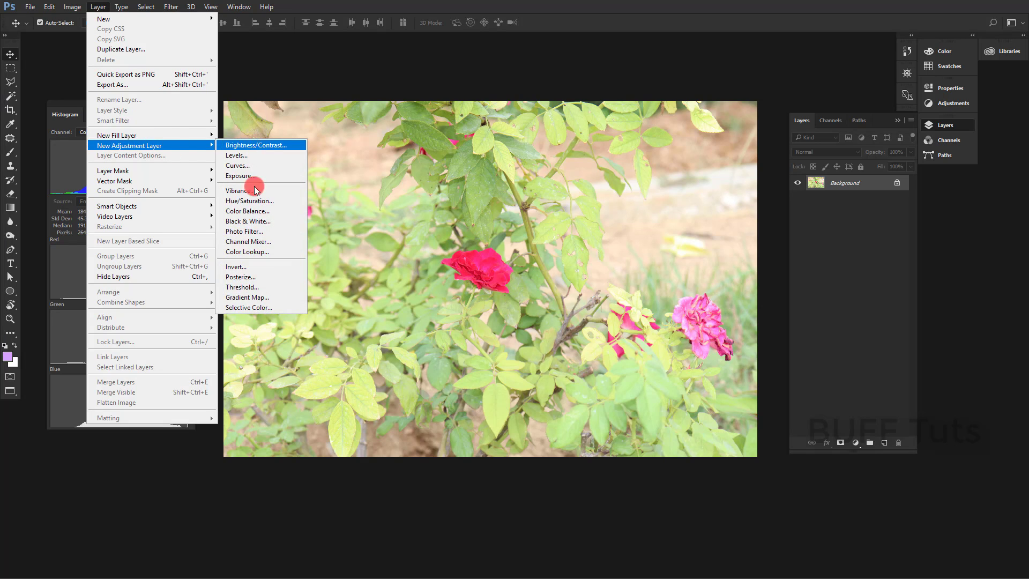
{"action": "left_click", "coordinate": [863, 408]}
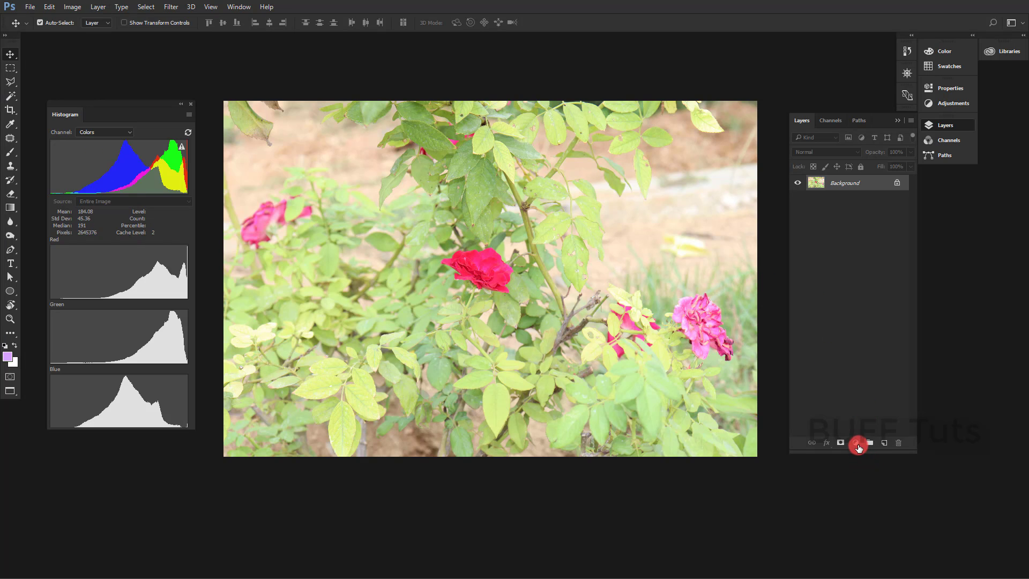
Step: Add a Curves 1 adjustment layer with the RGB curve bent to darken the midtones
{"action": "left_click", "coordinate": [858, 445]}
{"action": "left_click", "coordinate": [882, 276]}
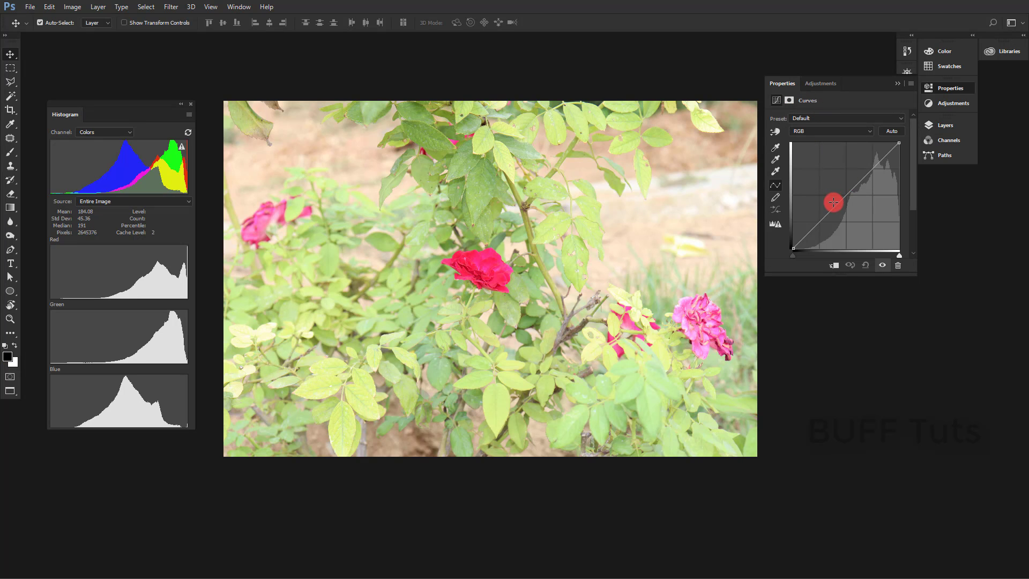
{"action": "mouse_move", "coordinate": [833, 202]}
{"action": "left_mouse_down"}
{"action": "mouse_move", "coordinate": [832, 241]}
{"action": "mouse_move", "coordinate": [898, 147]}
{"action": "left_mouse_up"}
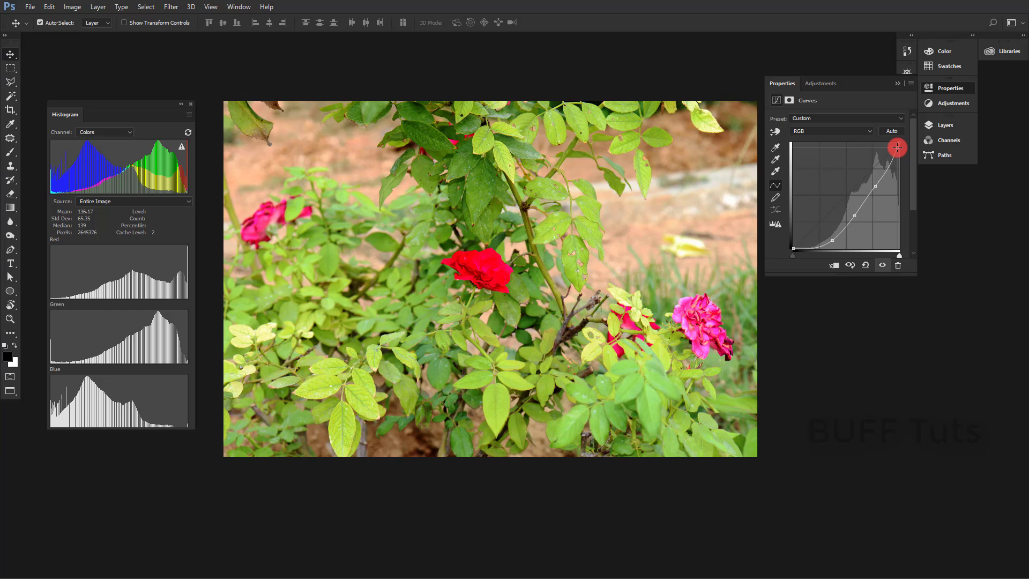
{"action": "left_click", "coordinate": [946, 88]}
{"action": "key", "text": "F7"}
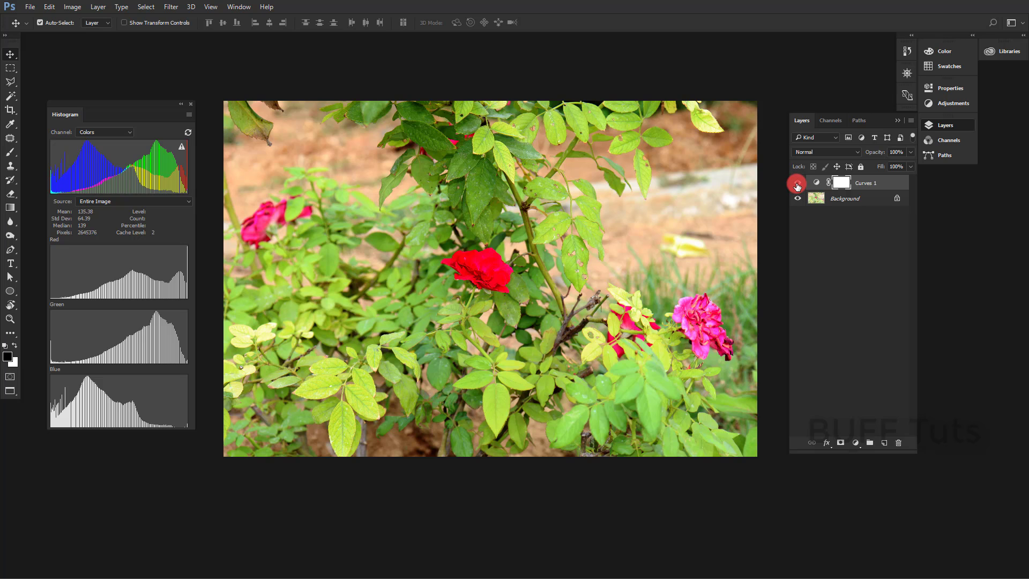
{"action": "left_click", "coordinate": [798, 183]}
{"action": "left_click", "coordinate": [798, 184]}
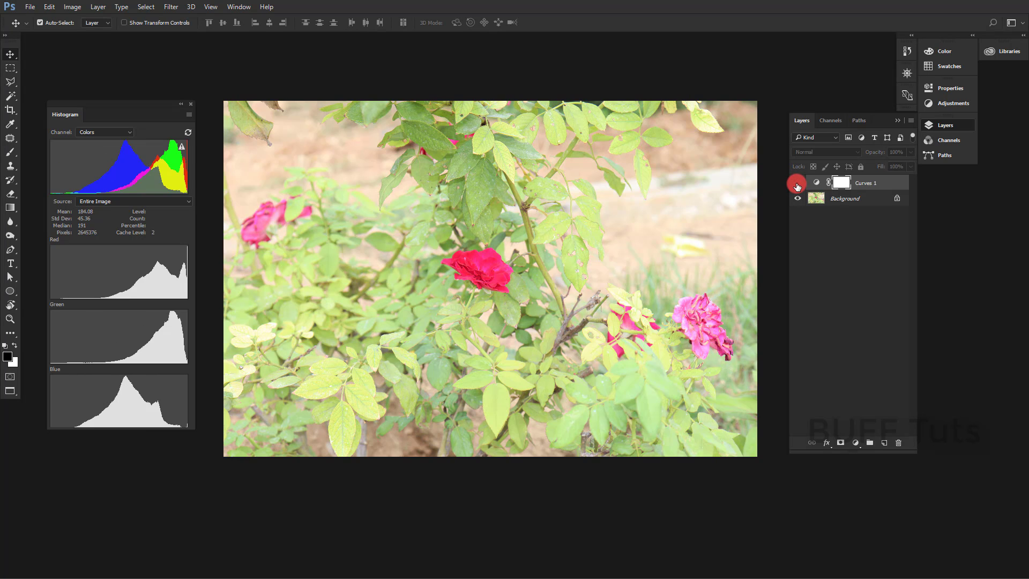
{"action": "left_click", "coordinate": [797, 184]}
{"action": "left_click", "coordinate": [868, 180]}
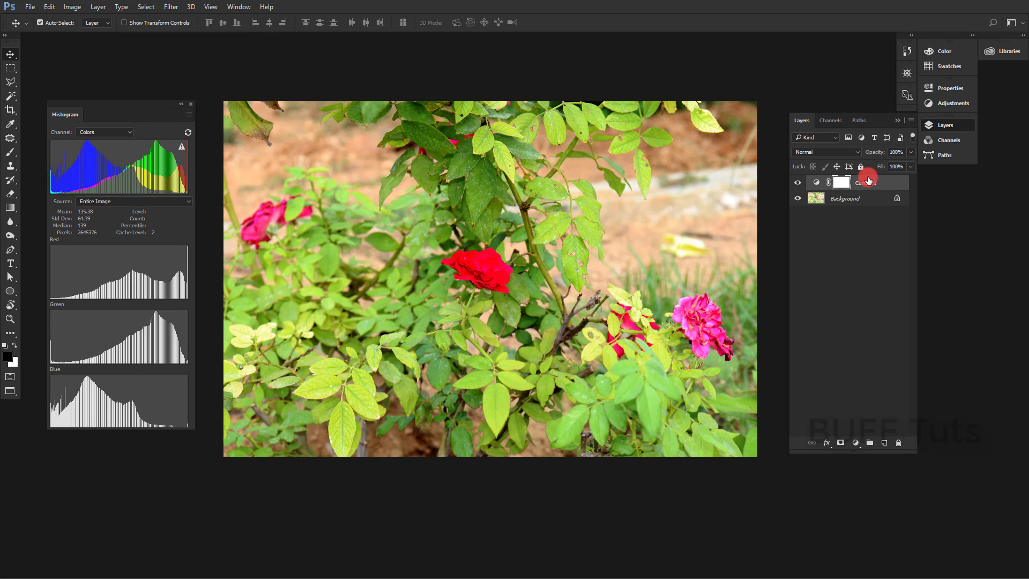
{"action": "left_click", "coordinate": [499, 295]}
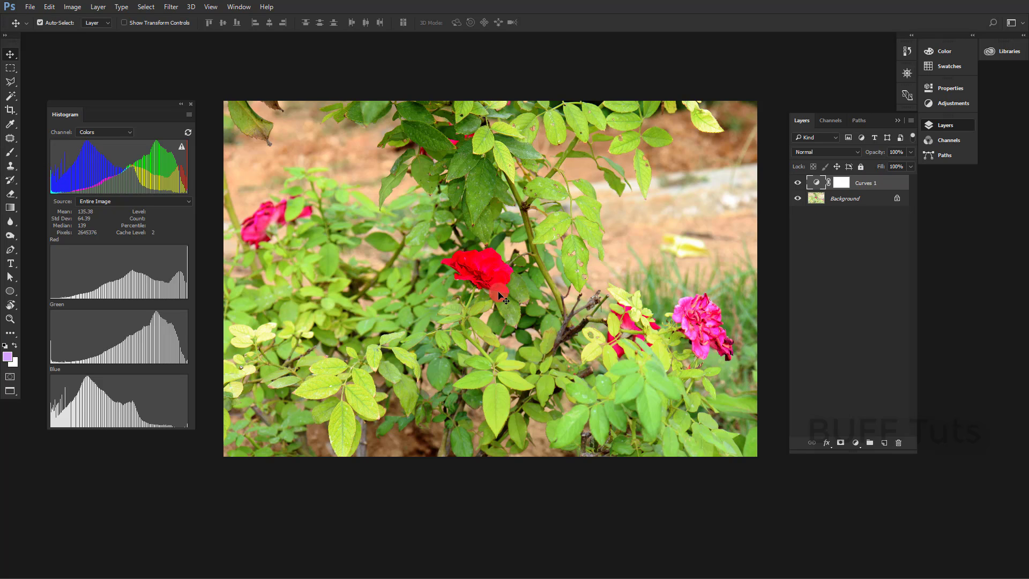
{"action": "left_click_drag", "start_coordinate": [499, 295], "coordinate": [503, 295]}
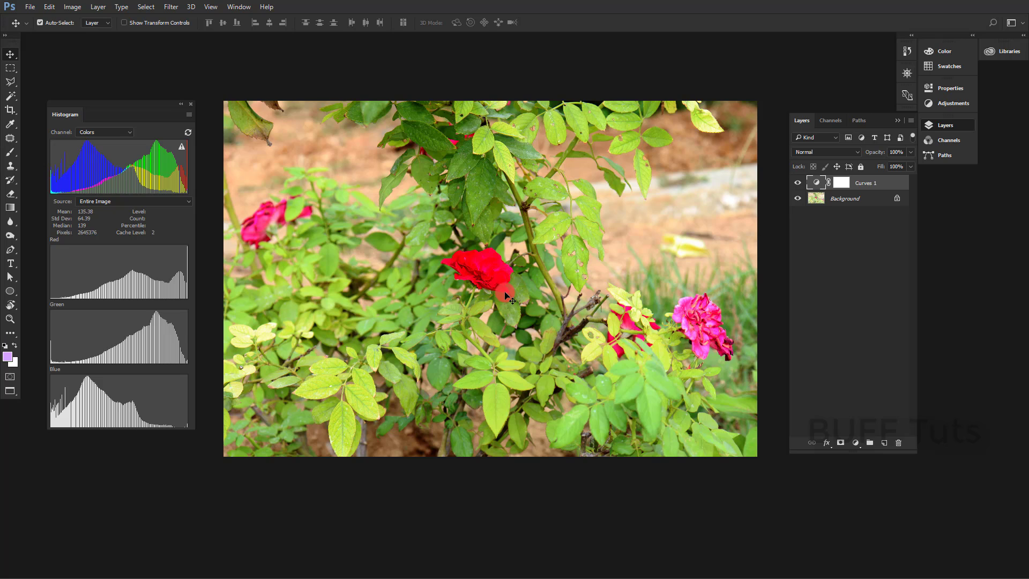